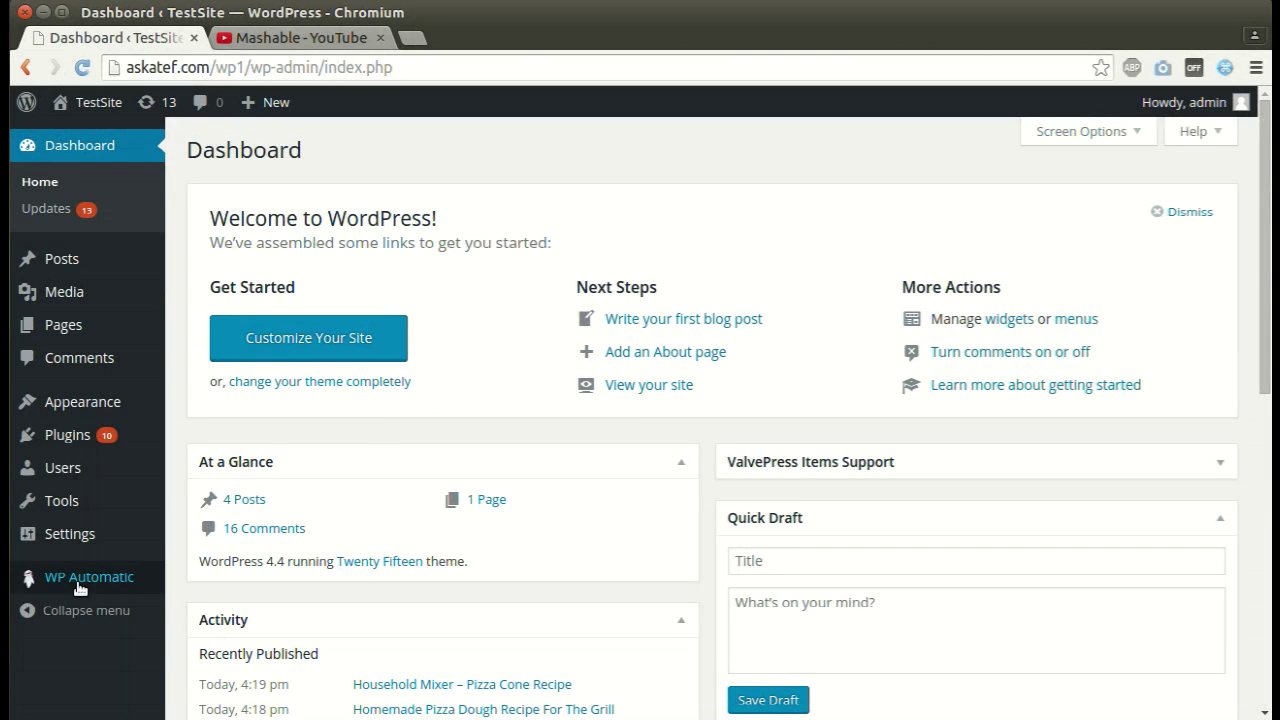
# Start a new WP Automatic campaign and bring up the Campaign Type list.
pyautogui.moveTo(100, 588)
pyautogui.click(192, 606)
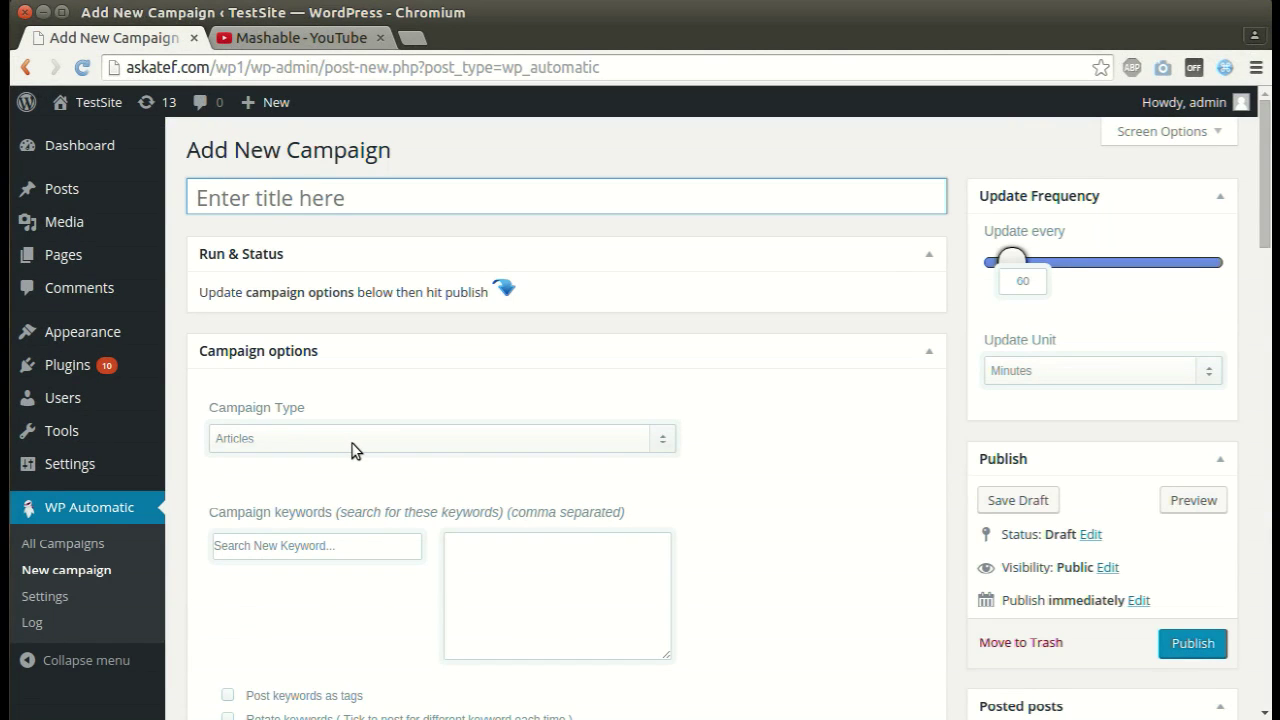
pyautogui.click(351, 444)
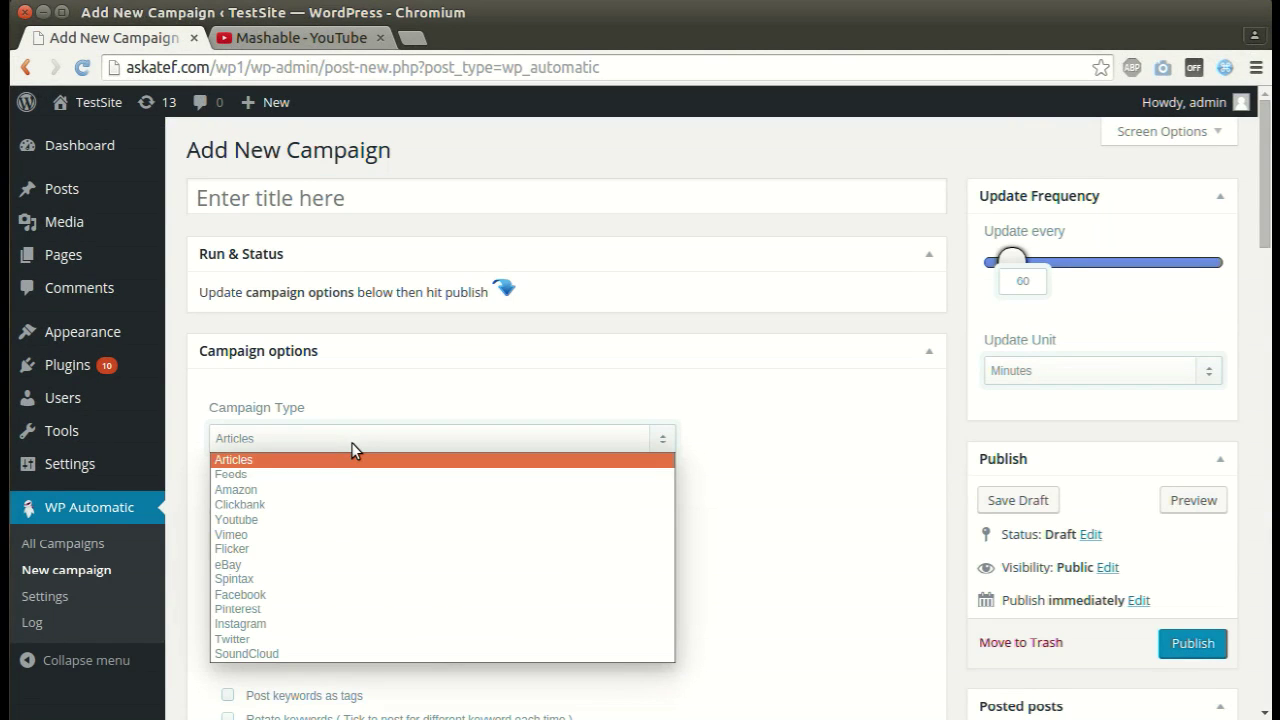
# Set Campaign Type to Youtube and enter the search keyword 'Pizza recipie'.
pyautogui.click(323, 522)
pyautogui.scroll(-2, 323, 527)
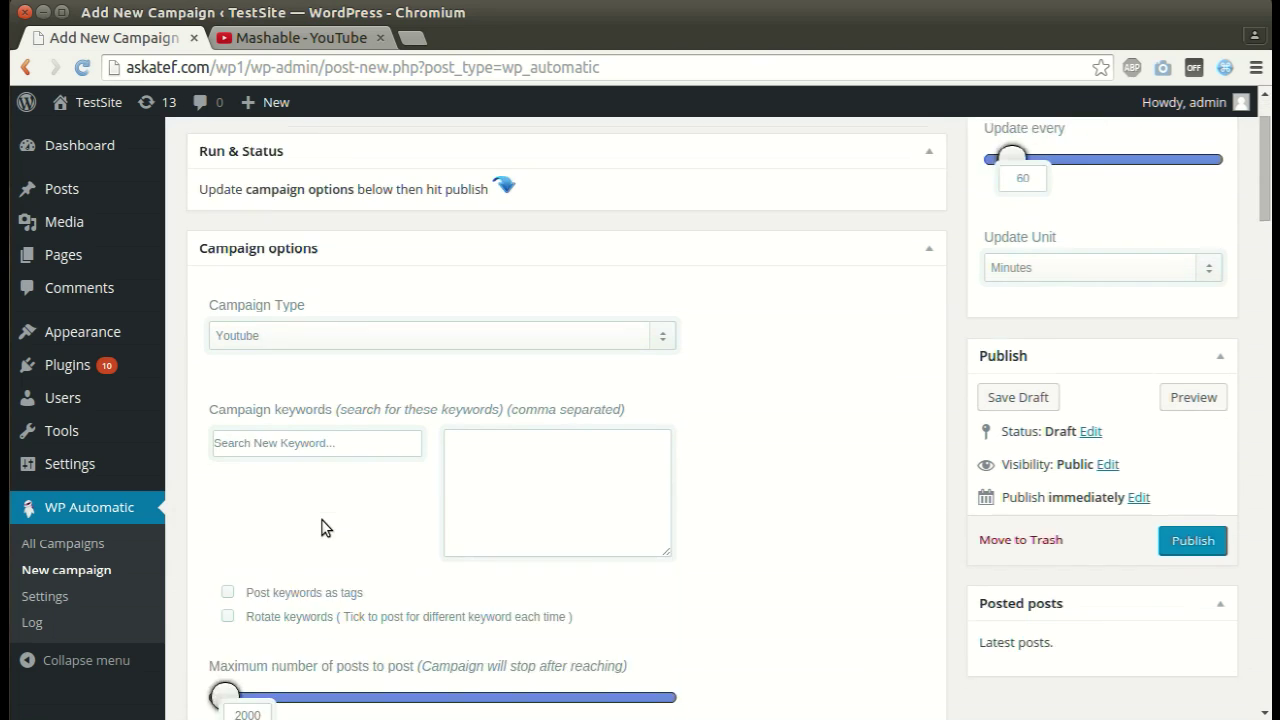
pyautogui.scroll(-1, 330, 520)
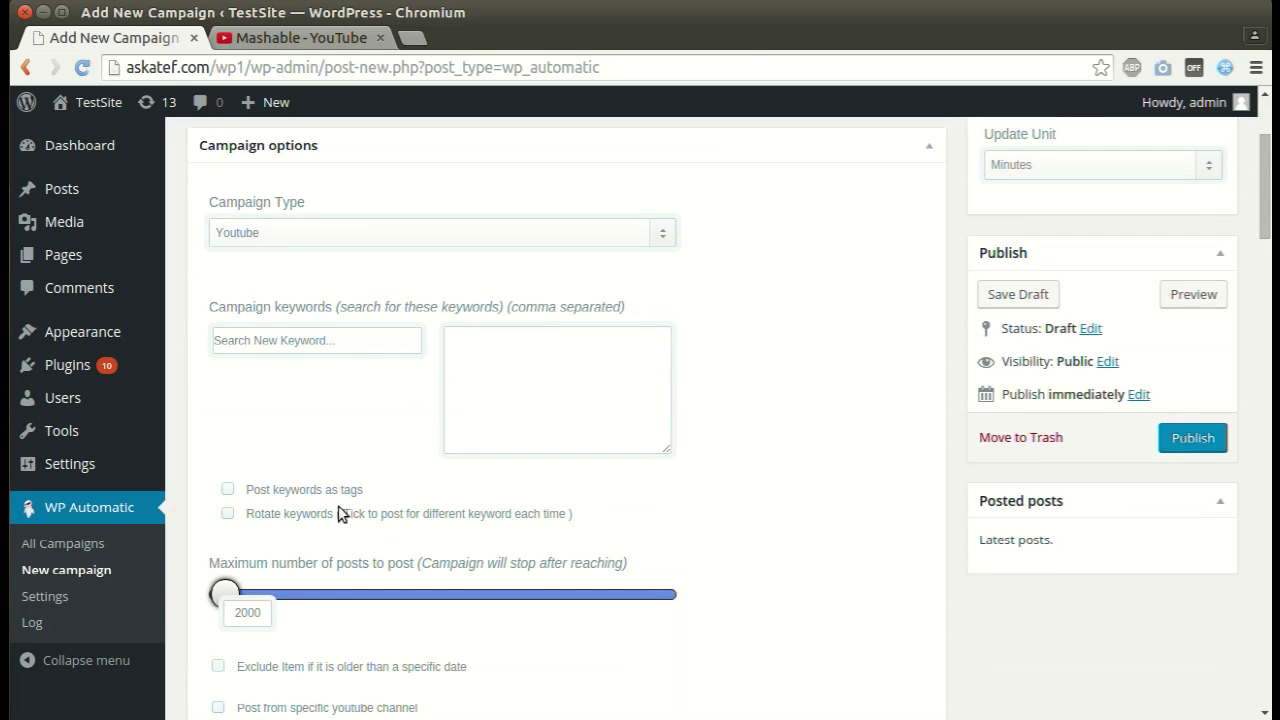
pyautogui.click(518, 431)
pyautogui.scroll(-2, 418, 425)
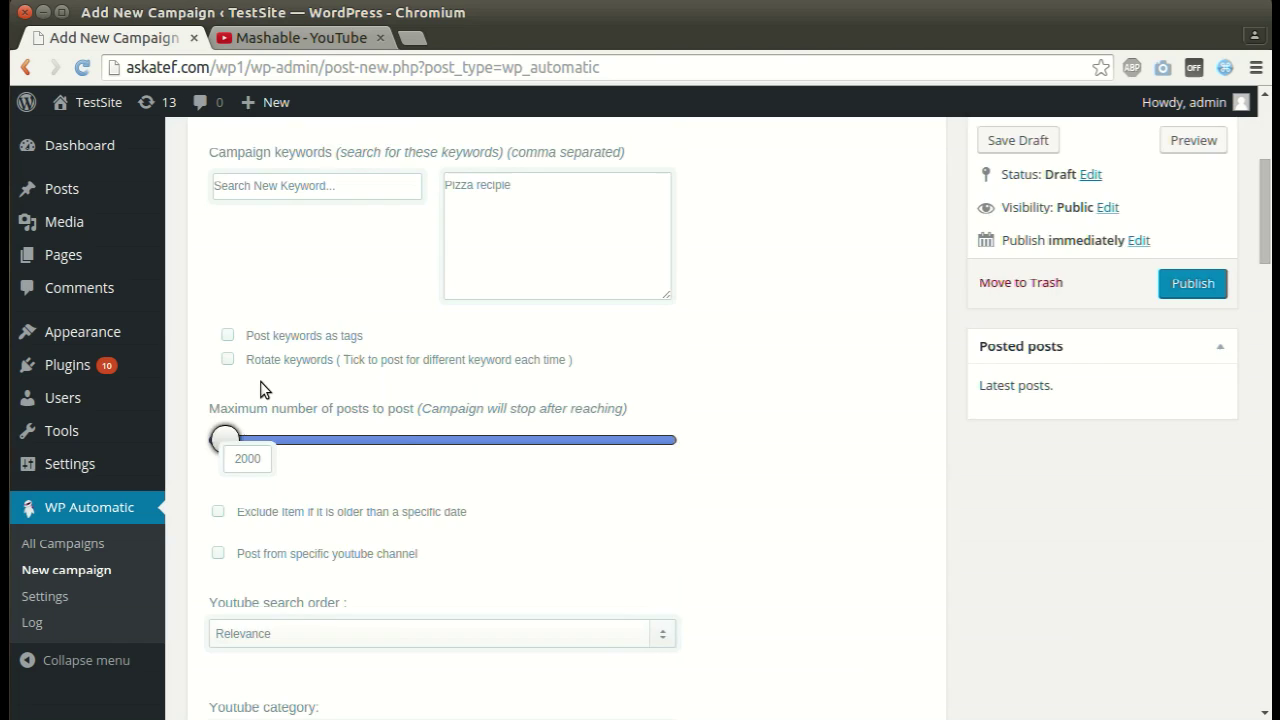
pyautogui.scroll(-2, 260, 381)
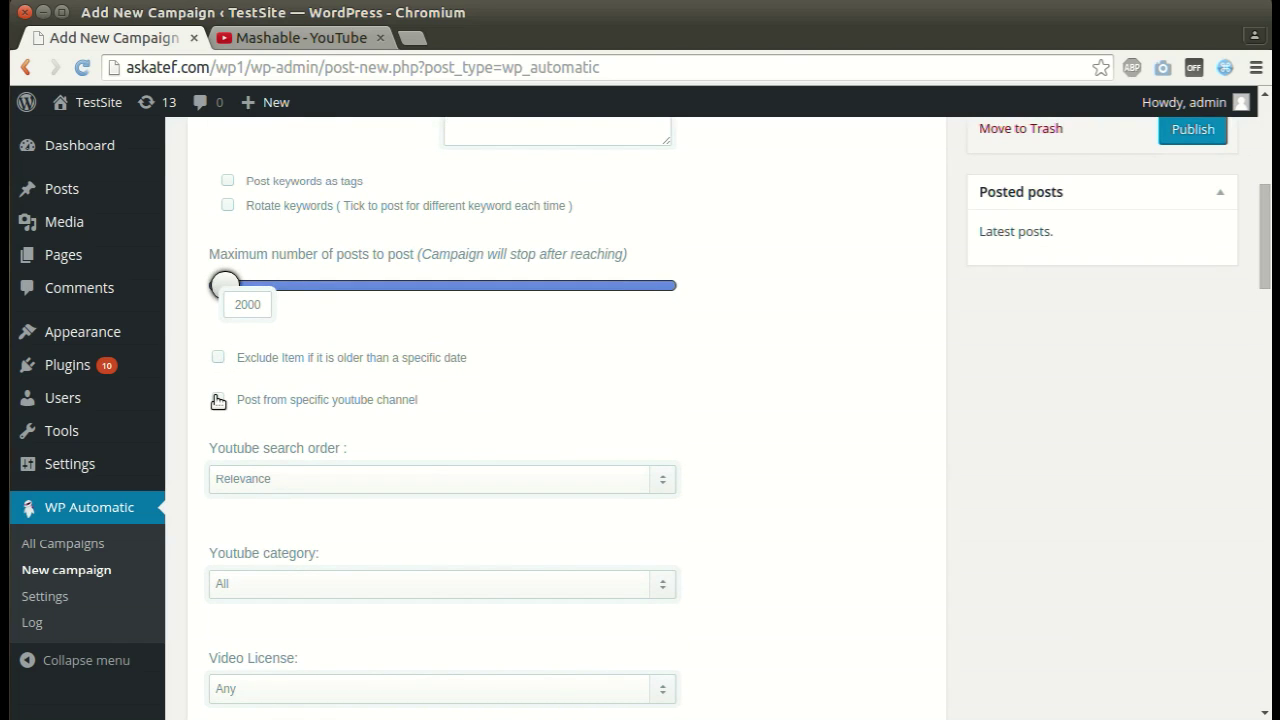
pyautogui.click(232, 478)
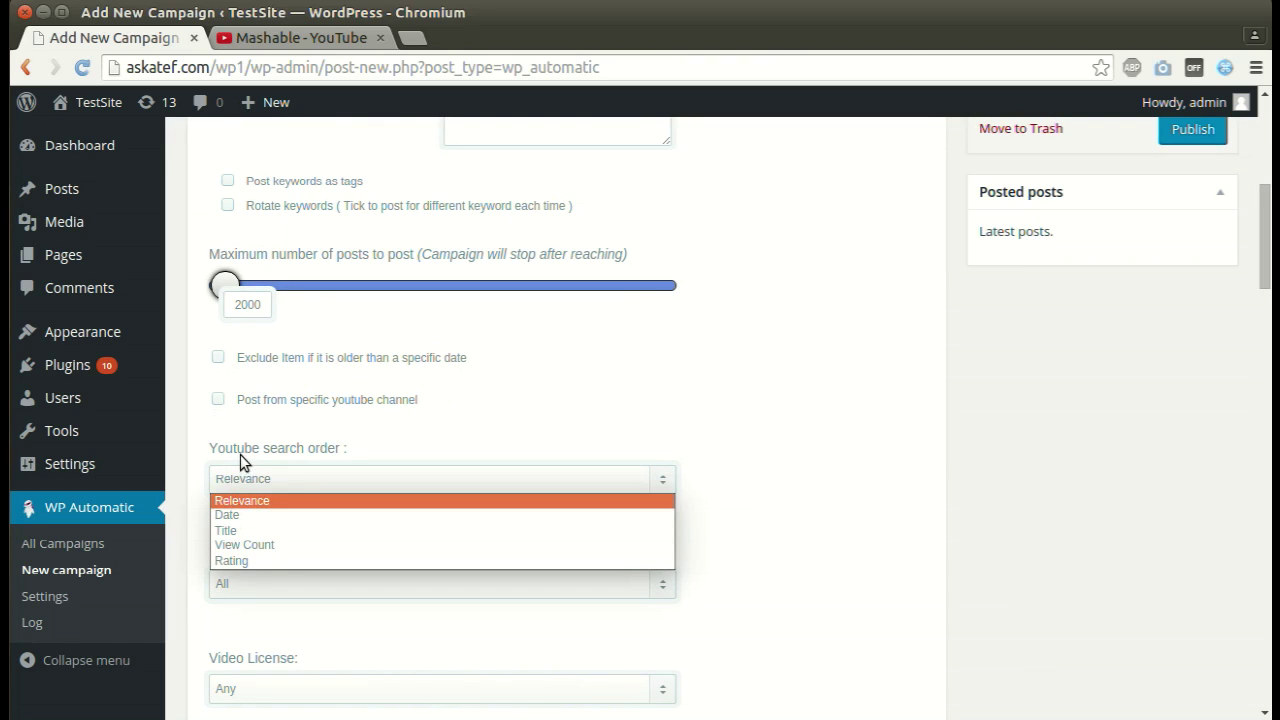
# Sort the Youtube search results by View Count.
pyautogui.click(240, 460)
pyautogui.click(240, 479)
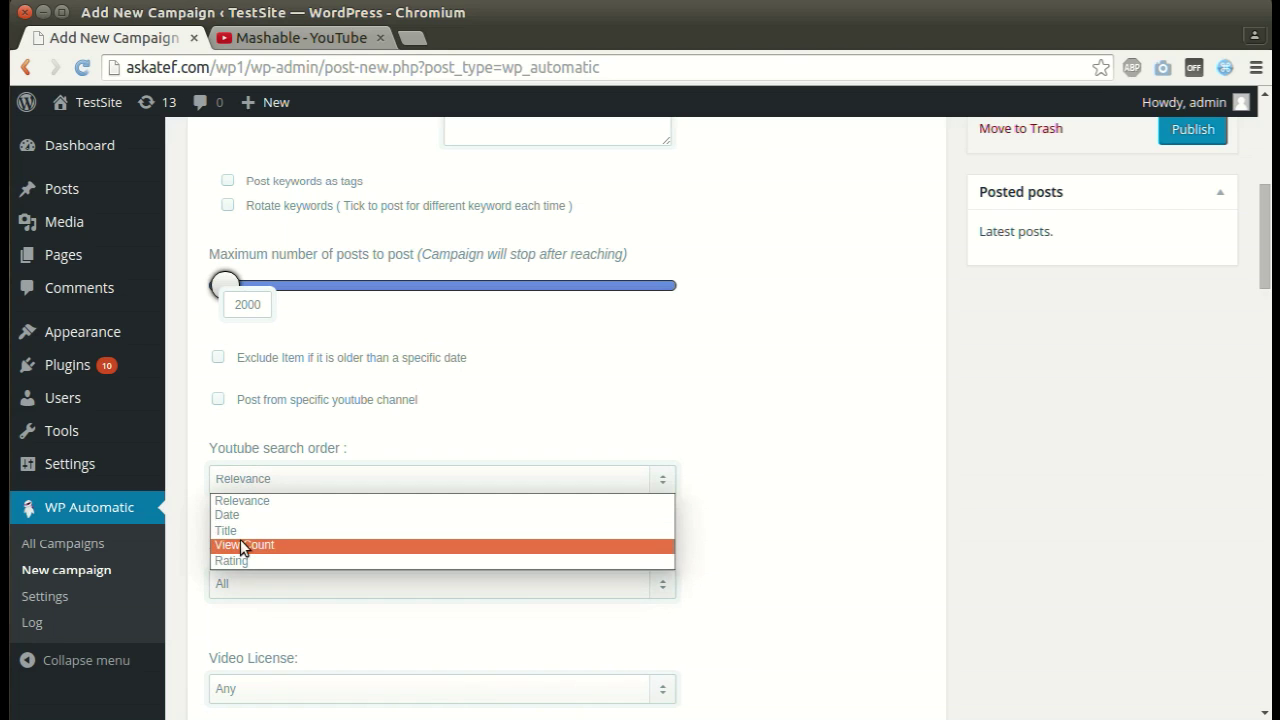
pyautogui.click(240, 545)
pyautogui.scroll(-3, 240, 540)
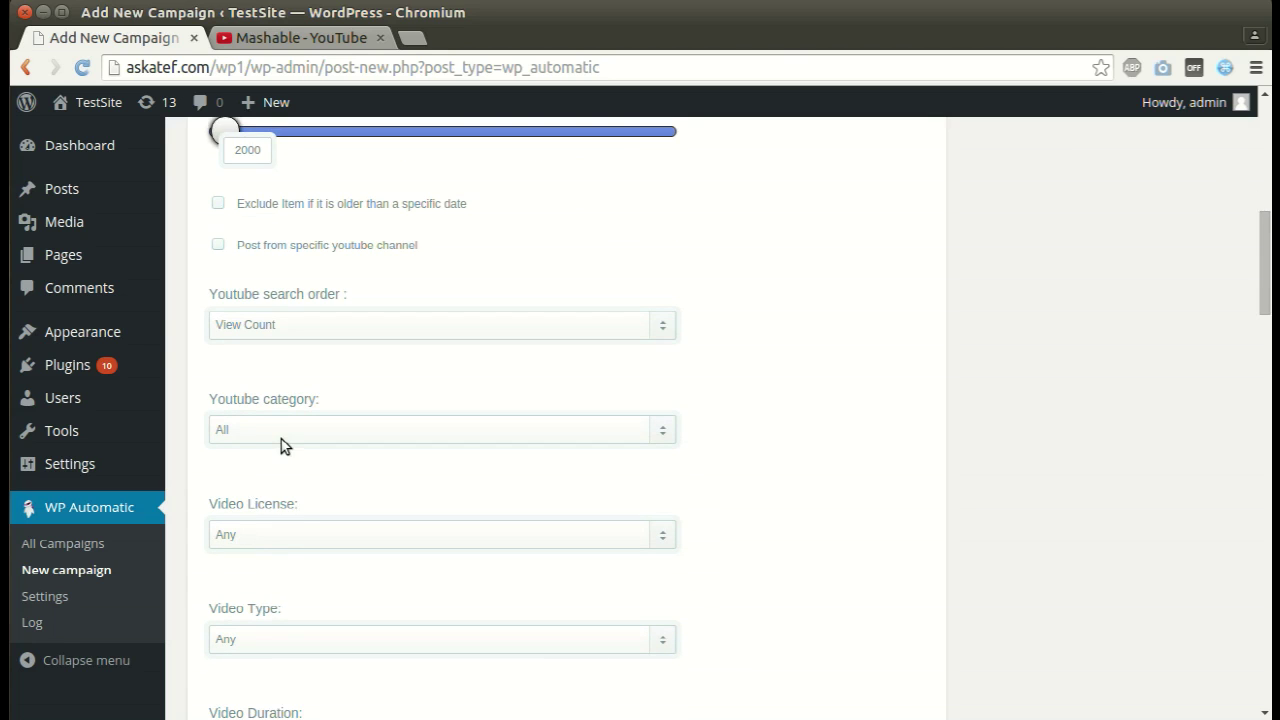
# Keep the category at All and license, duration and definition at Any.
pyautogui.click(283, 433)
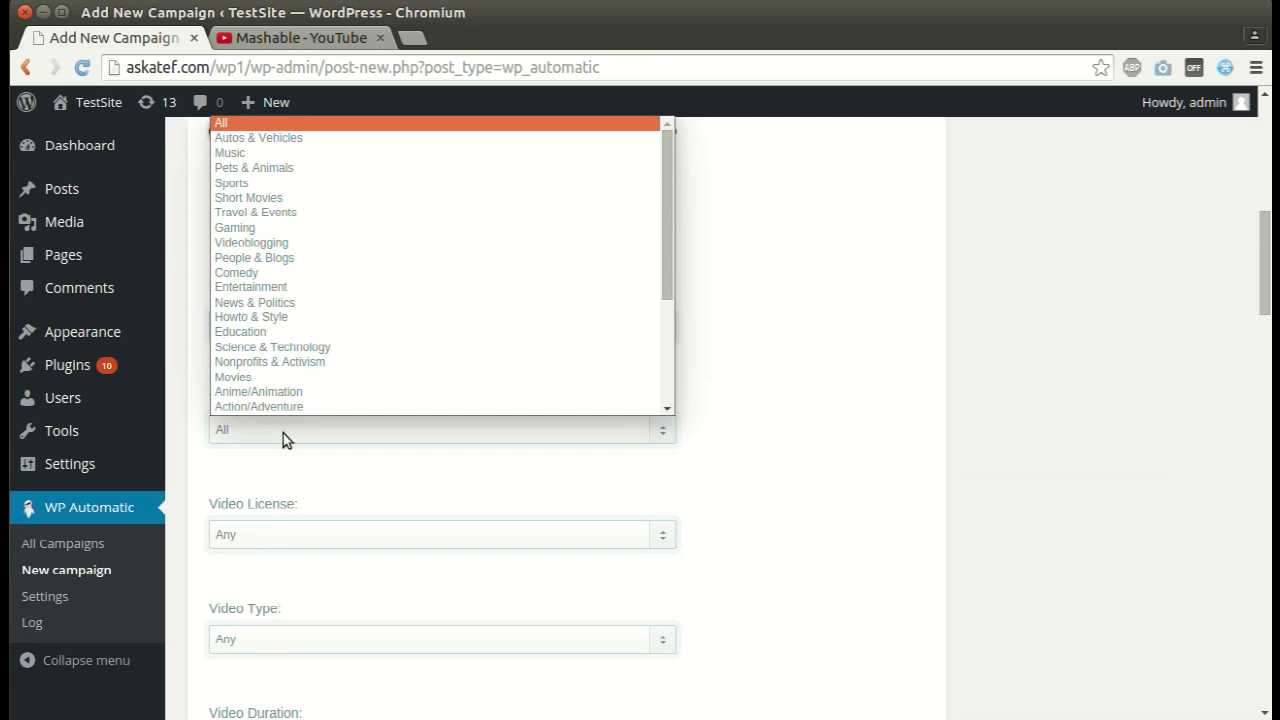
pyautogui.click(283, 433)
pyautogui.click(270, 532)
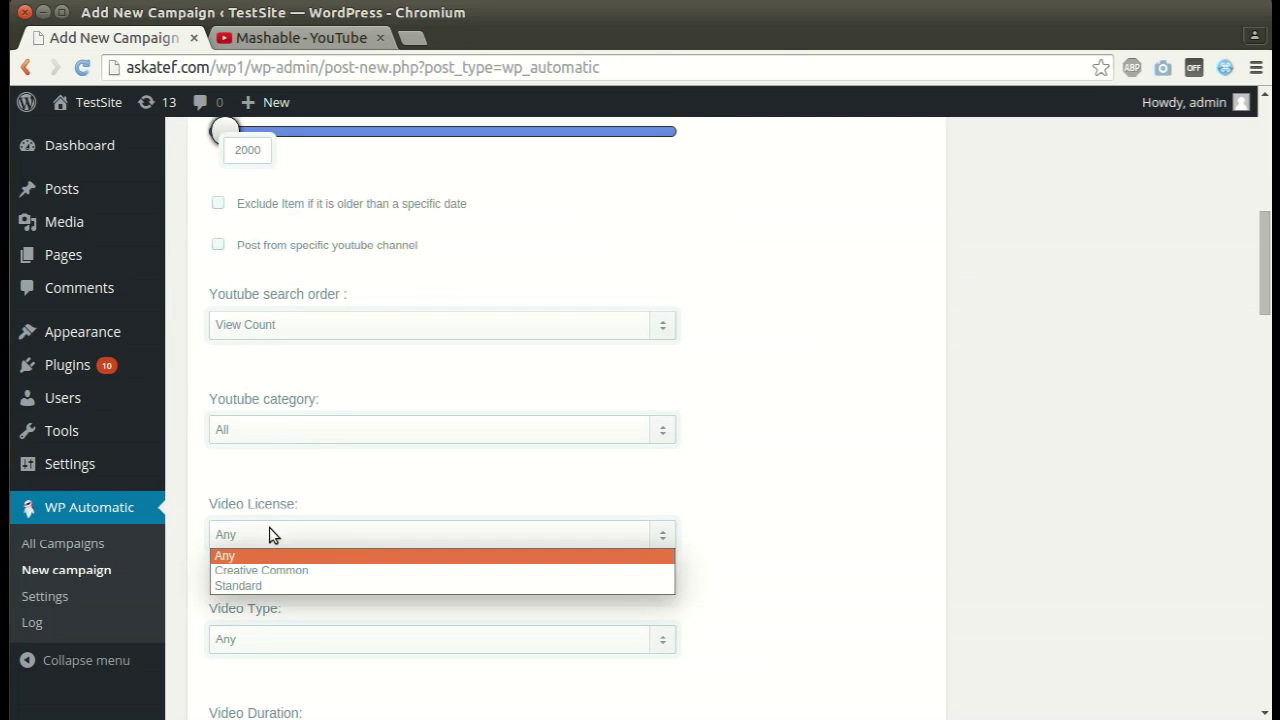
pyautogui.click(270, 540)
pyautogui.scroll(-2, 268, 537)
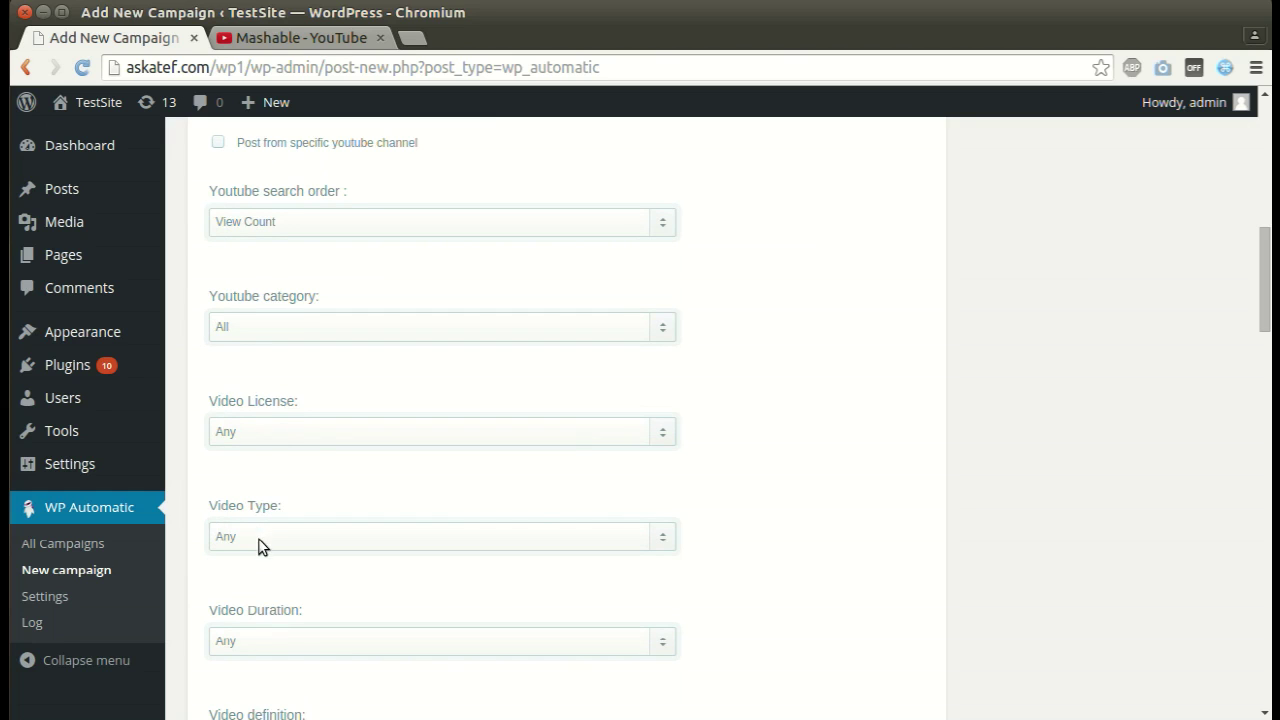
pyautogui.click(245, 643)
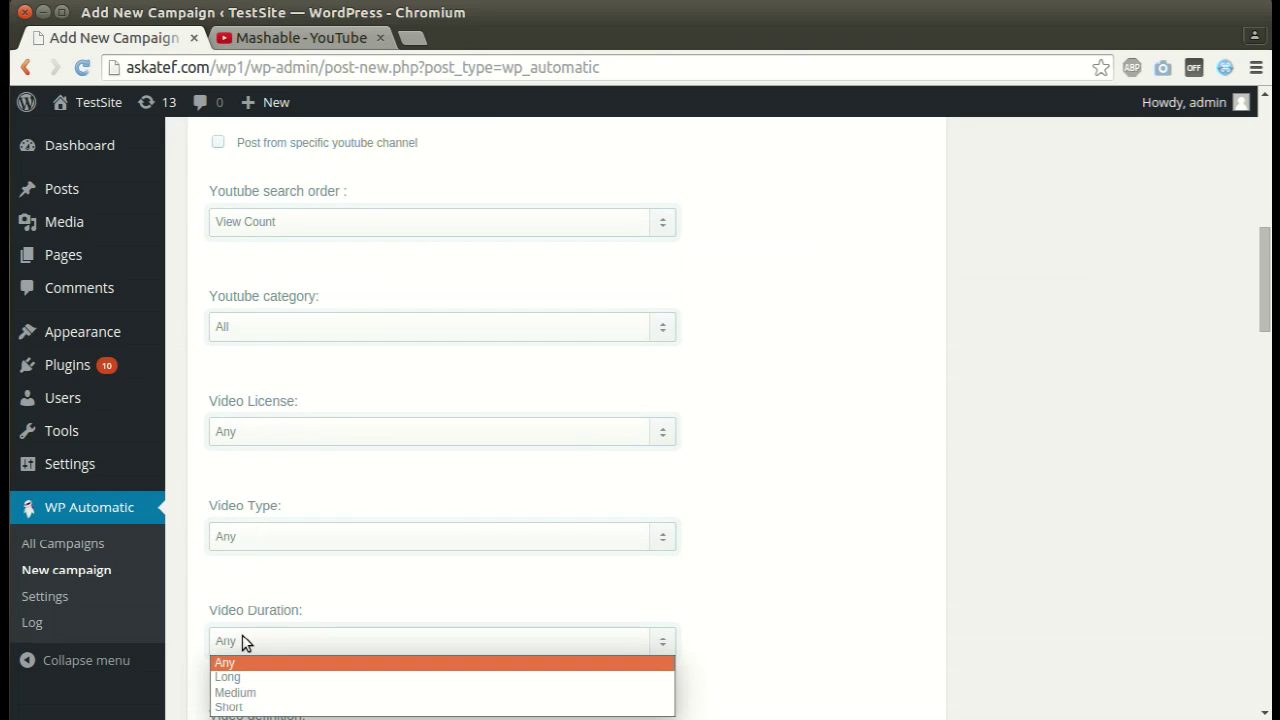
pyautogui.click(245, 643)
pyautogui.scroll(-3, 245, 643)
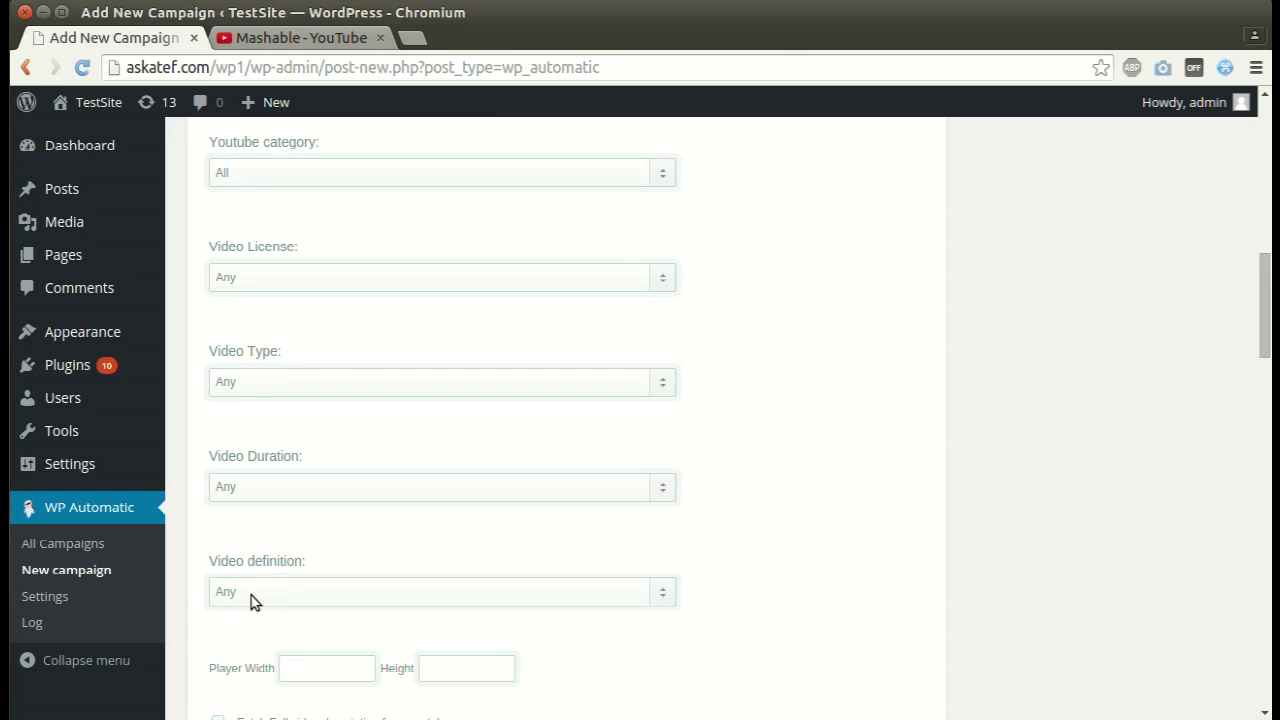
pyautogui.click(252, 598)
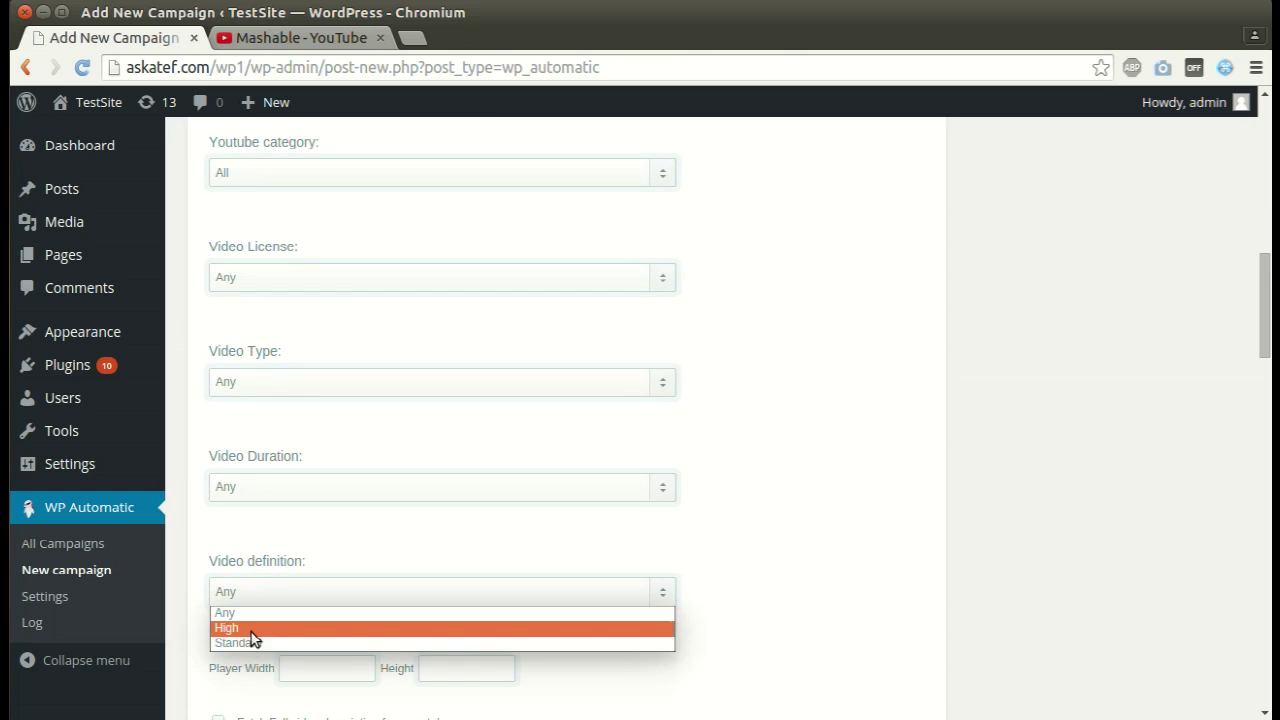
pyautogui.click(269, 585)
pyautogui.scroll(-4, 269, 578)
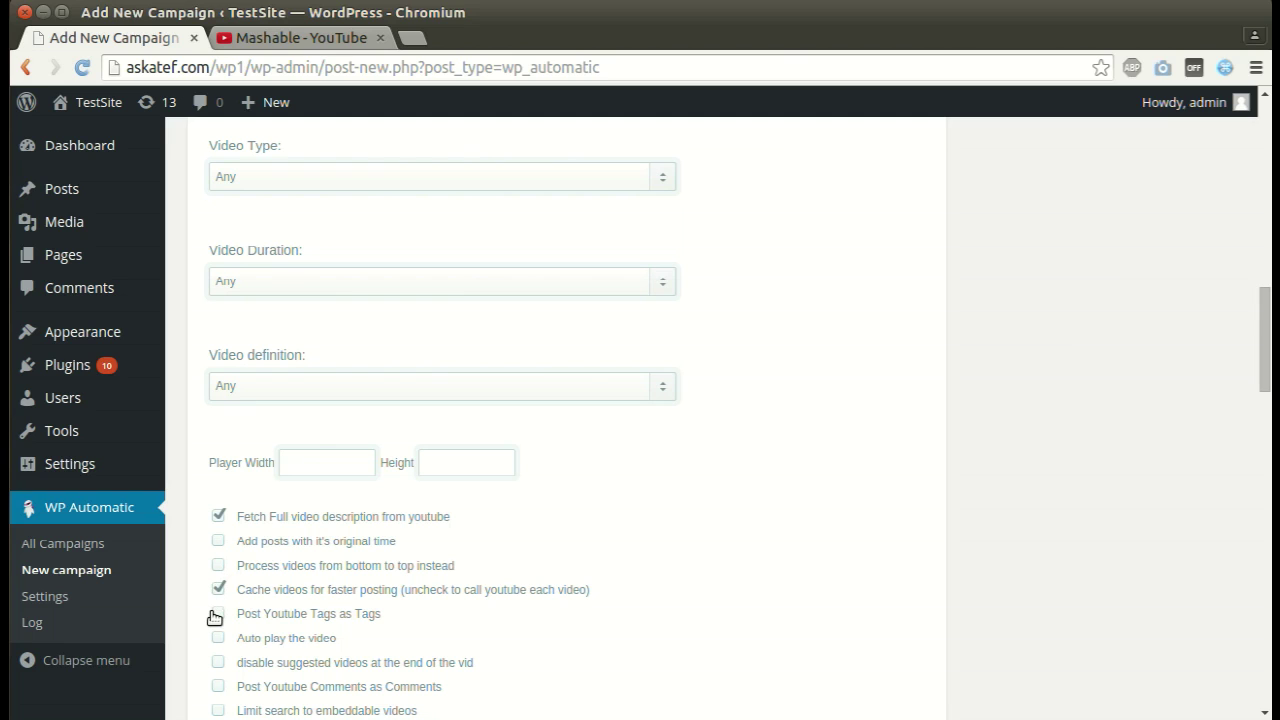
# Turn the country restriction on and back off, leaving it disabled.
pyautogui.scroll(-3, 216, 617)
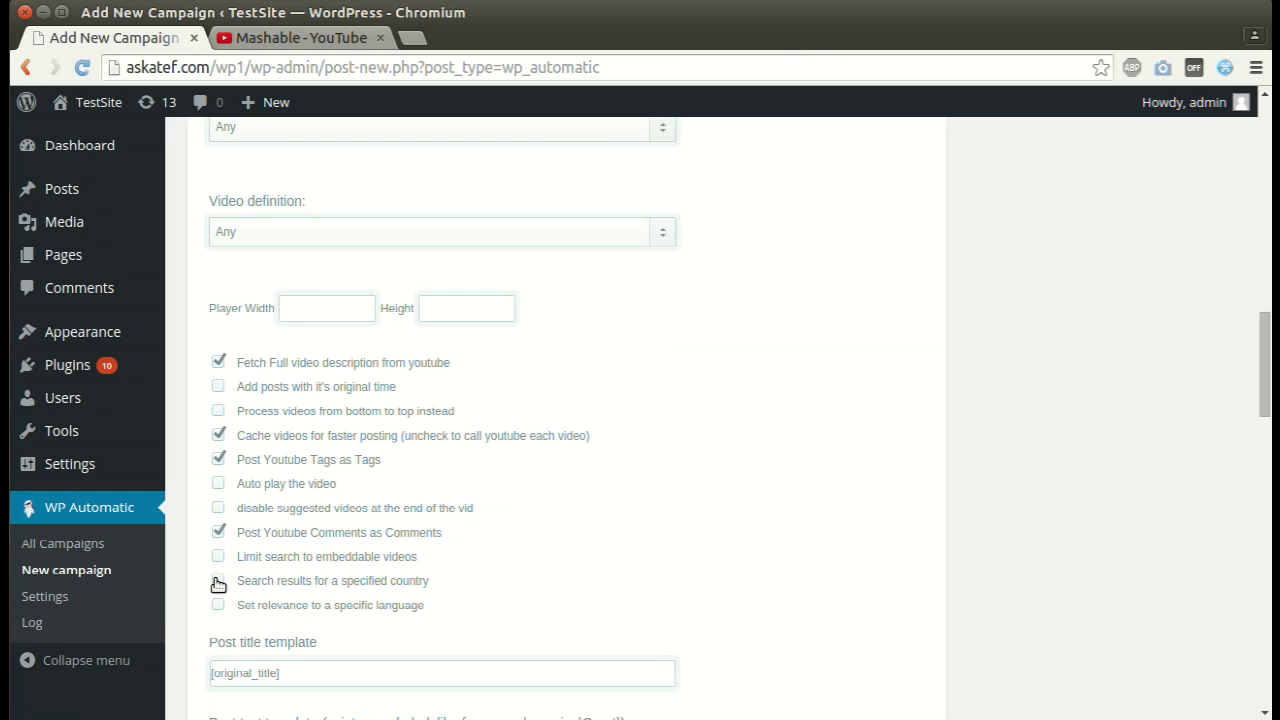
pyautogui.click(218, 581)
pyautogui.click(218, 582)
# Publish the new Youtube campaign.
pyautogui.scroll(-5, 342, 608)
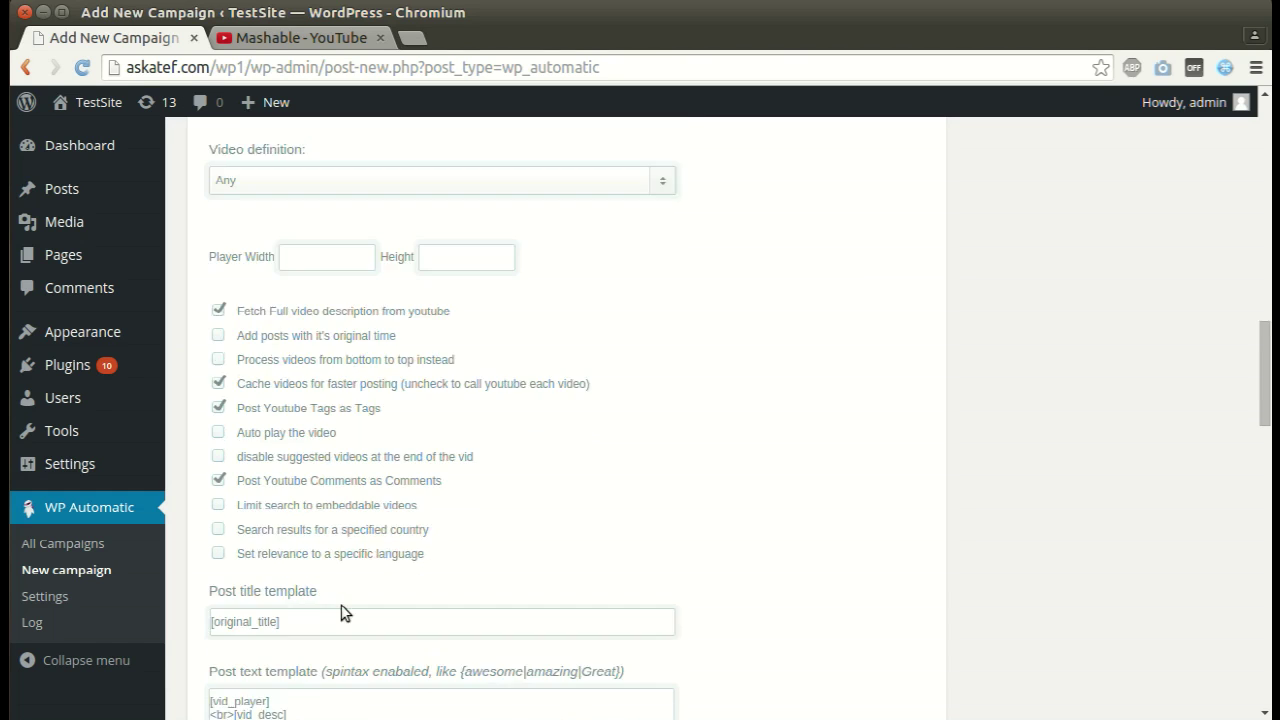
pyautogui.scroll(-14, 342, 612)
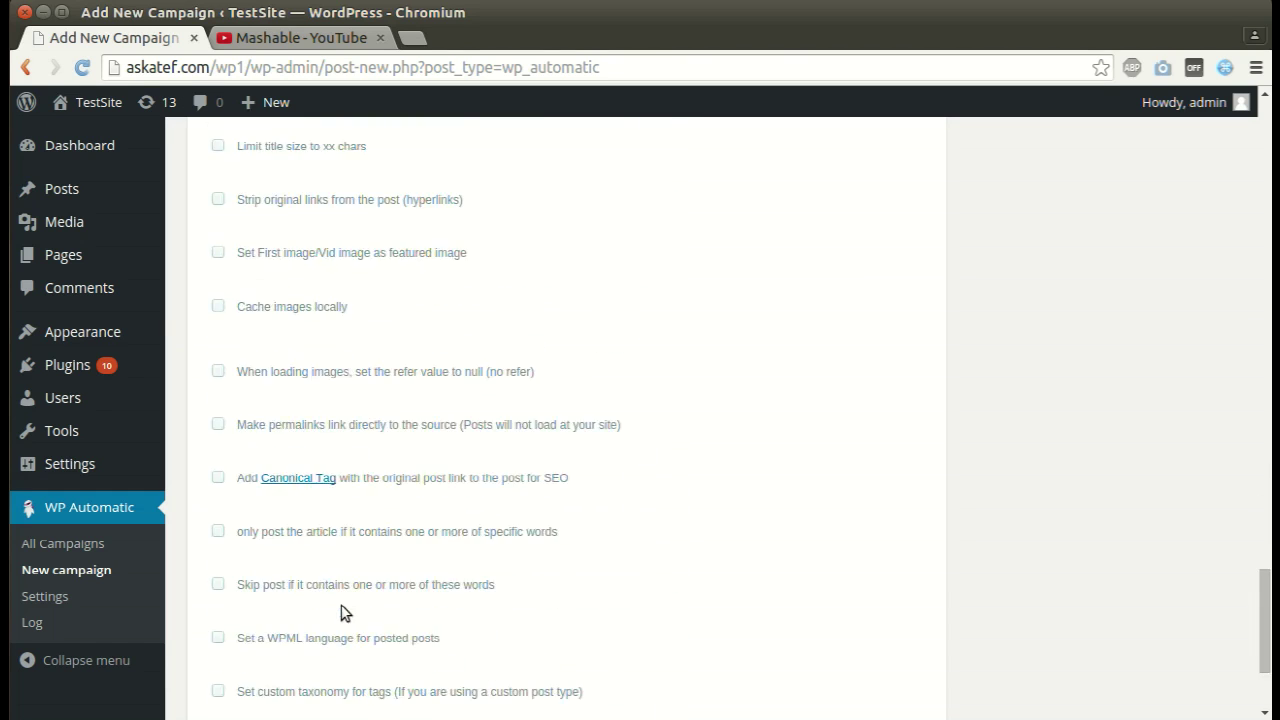
pyautogui.scroll(5, 342, 612)
pyautogui.scroll(20, 342, 612)
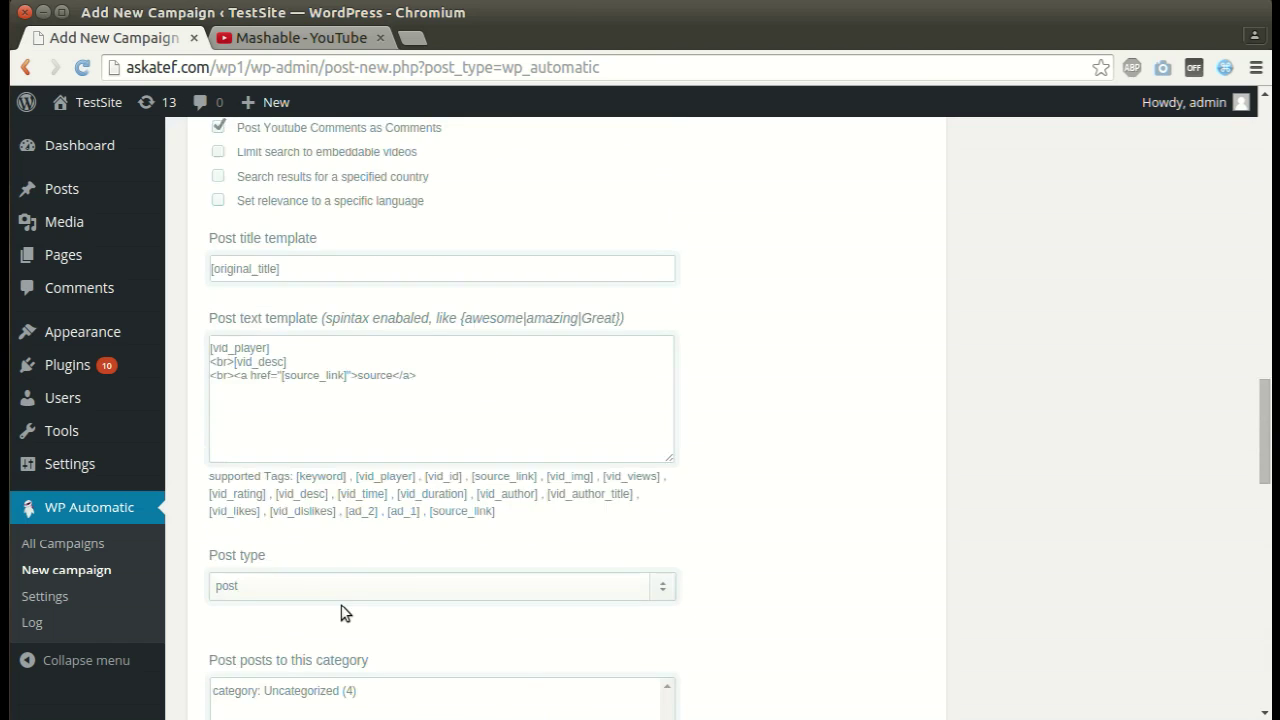
pyautogui.scroll(5, 342, 612)
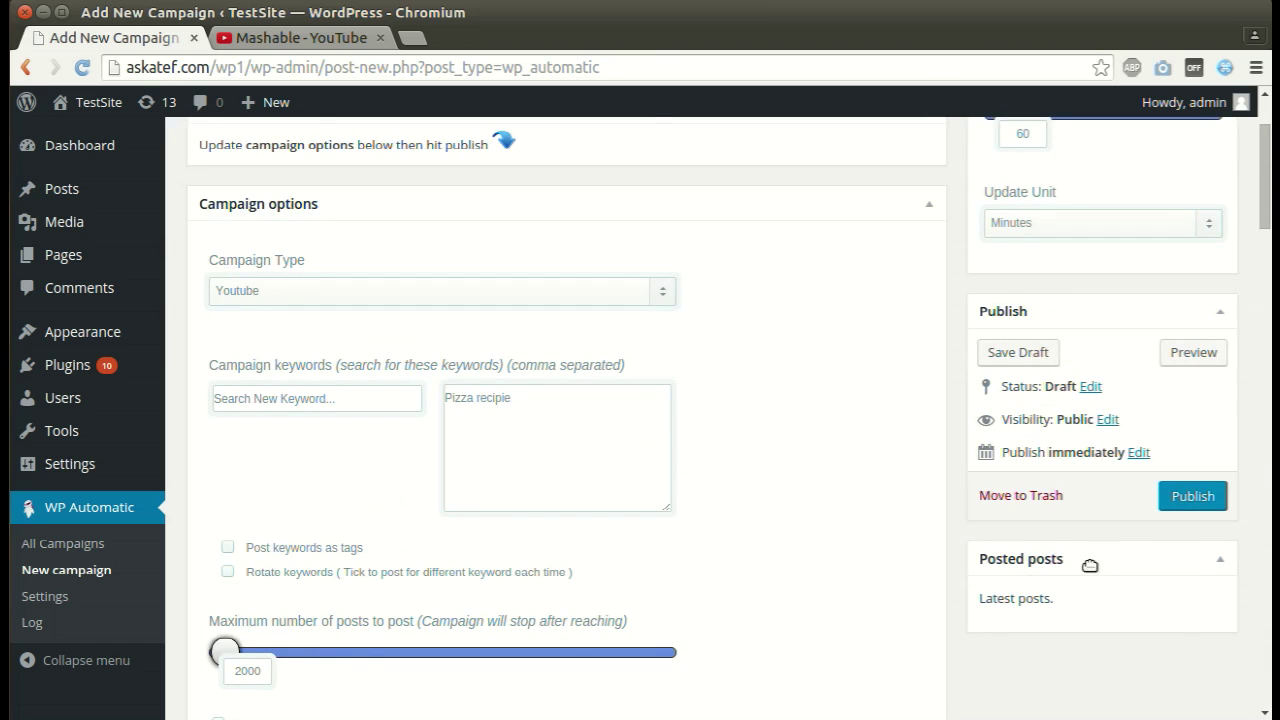
pyautogui.click(1178, 501)
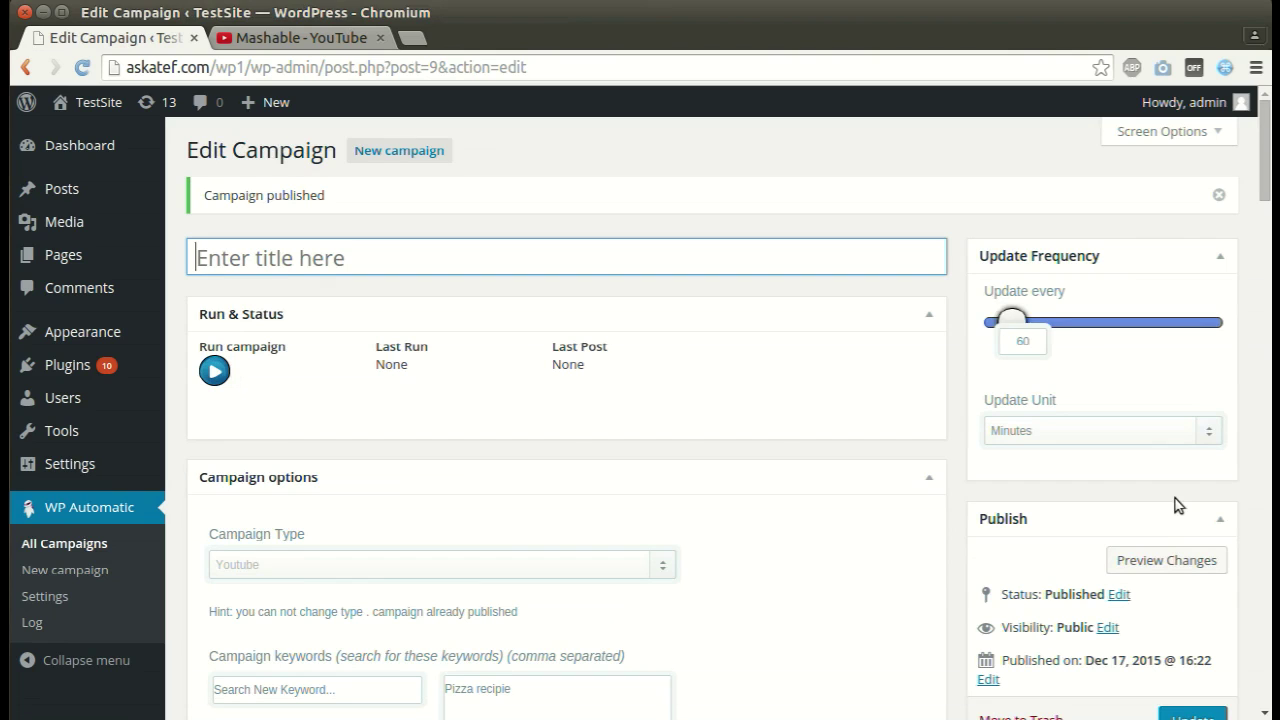
# Run the campaign and view its new Tomato Basil Pizza Recipe post in a new tab.
pyautogui.click(223, 385)
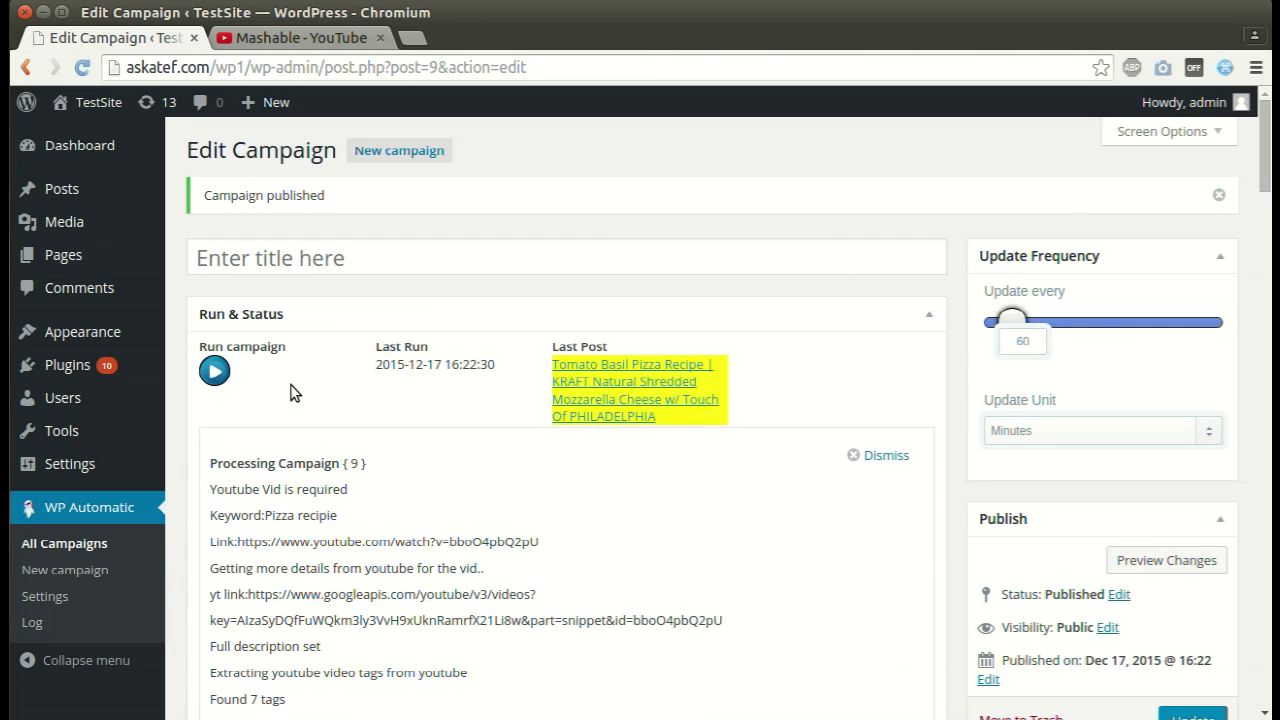
pyautogui.middleClick(578, 392)
pyautogui.scroll(-2, 577, 394)
pyautogui.scroll(-1, 578, 393)
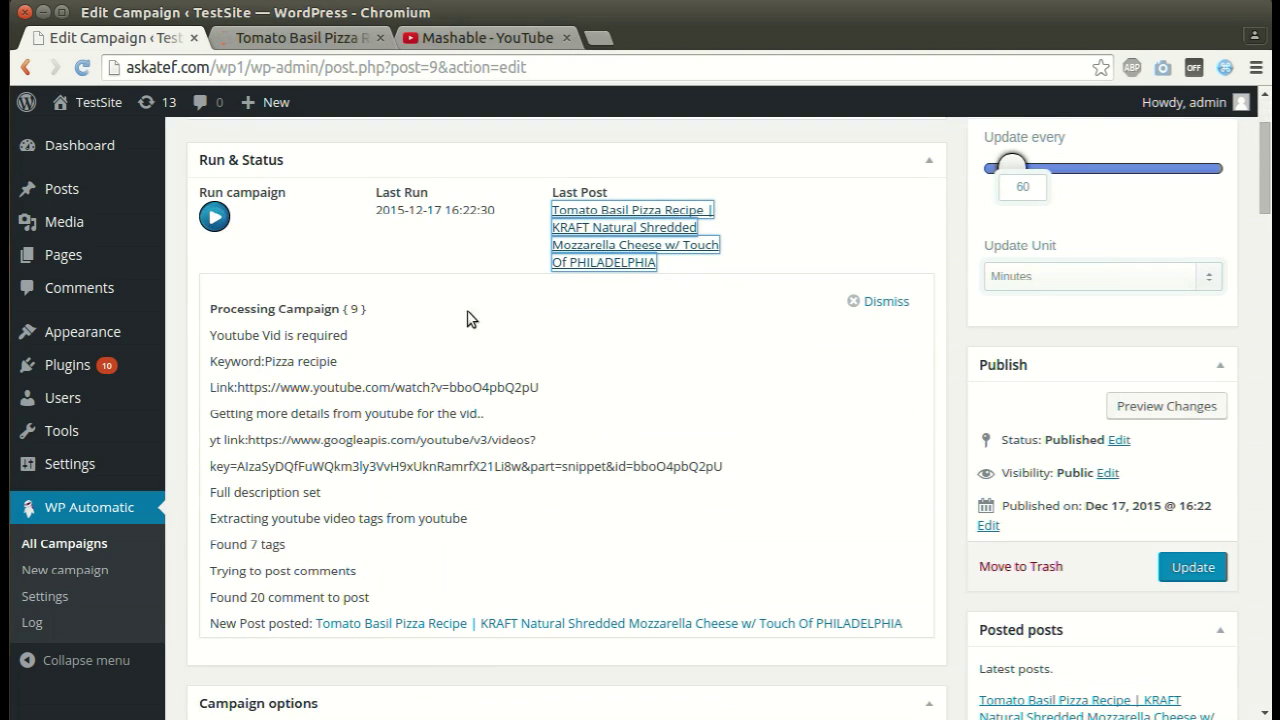
pyautogui.click(312, 42)
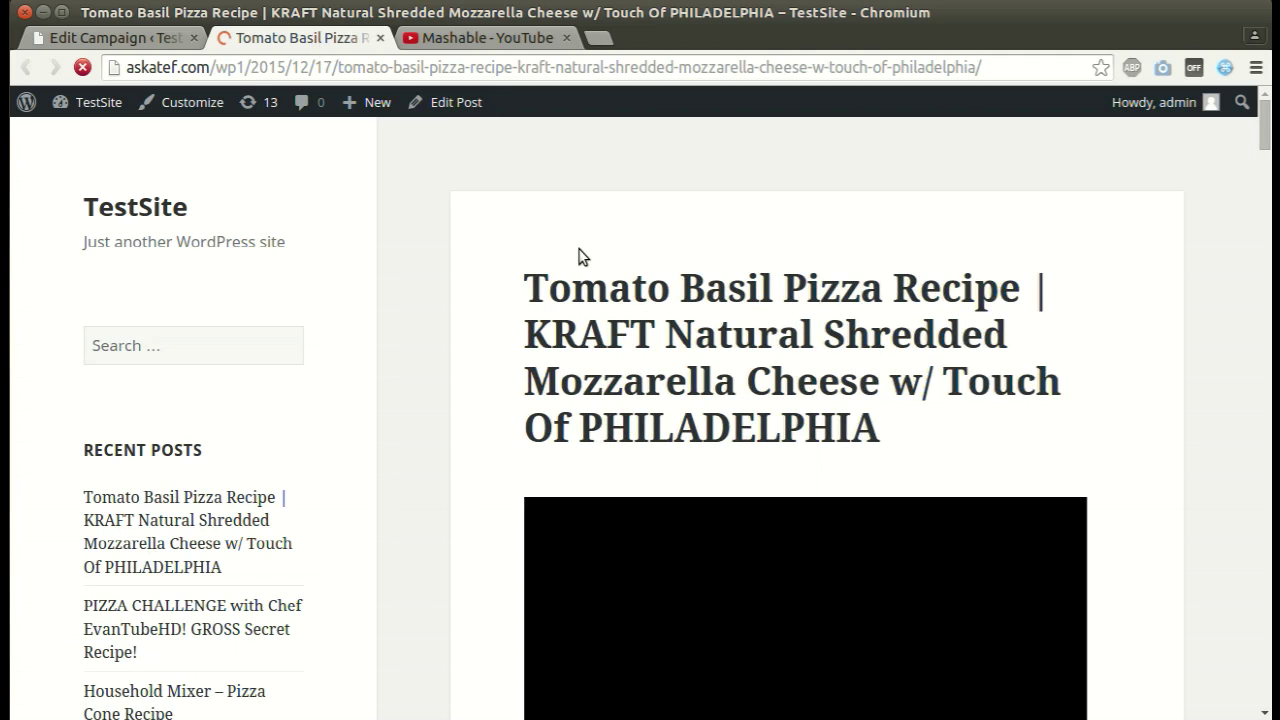
# Play and pause the recipe video, review its tags and 20 comments, then close the post.
pyautogui.scroll(-8, 578, 258)
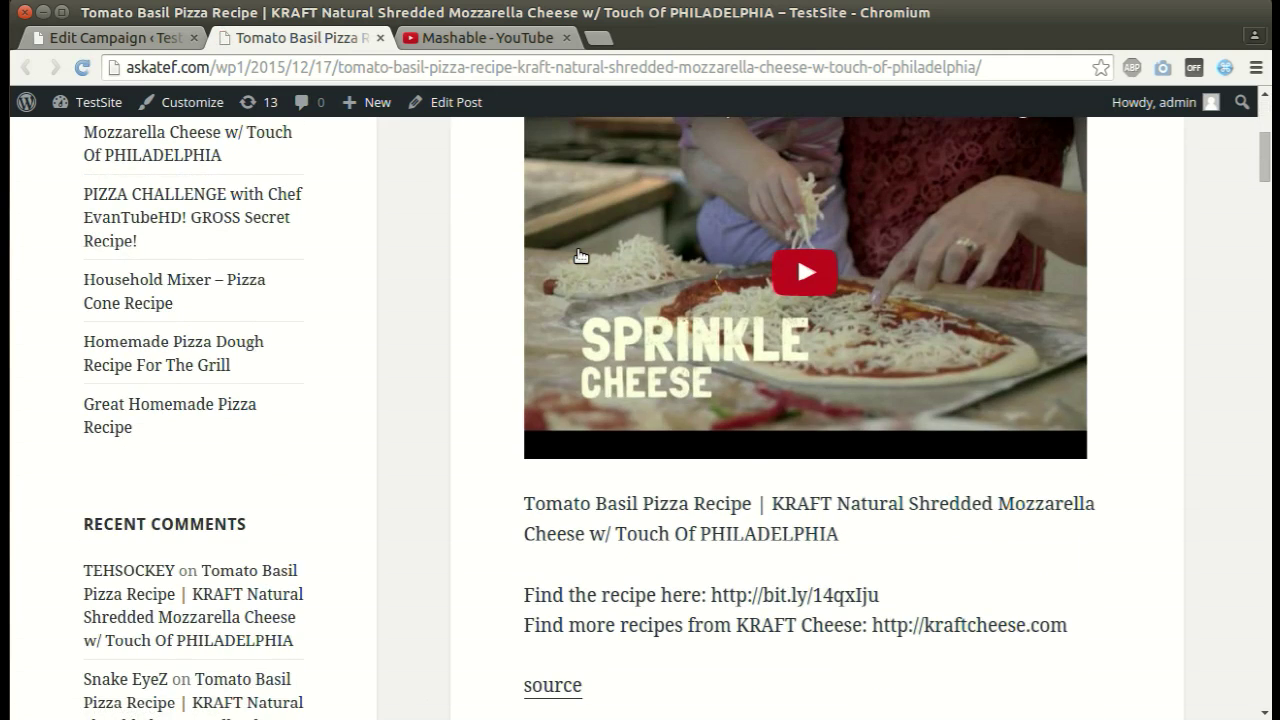
pyautogui.scroll(2, 580, 256)
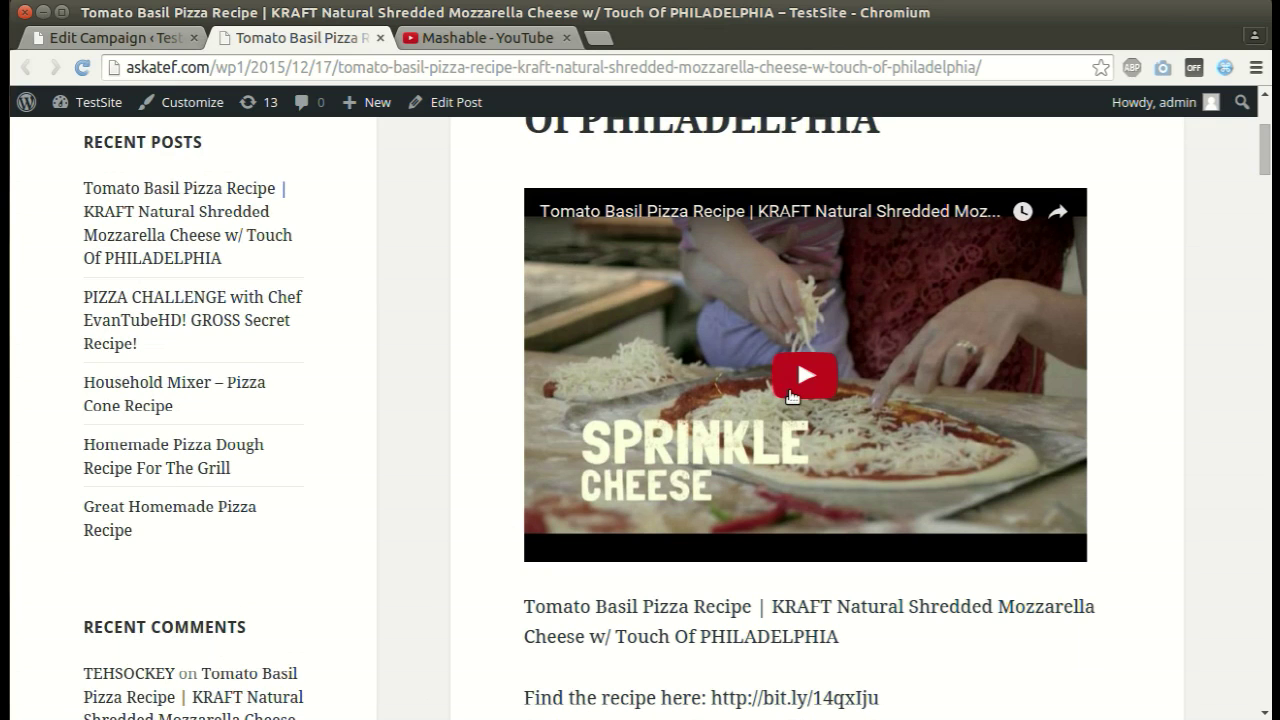
pyautogui.click(792, 394)
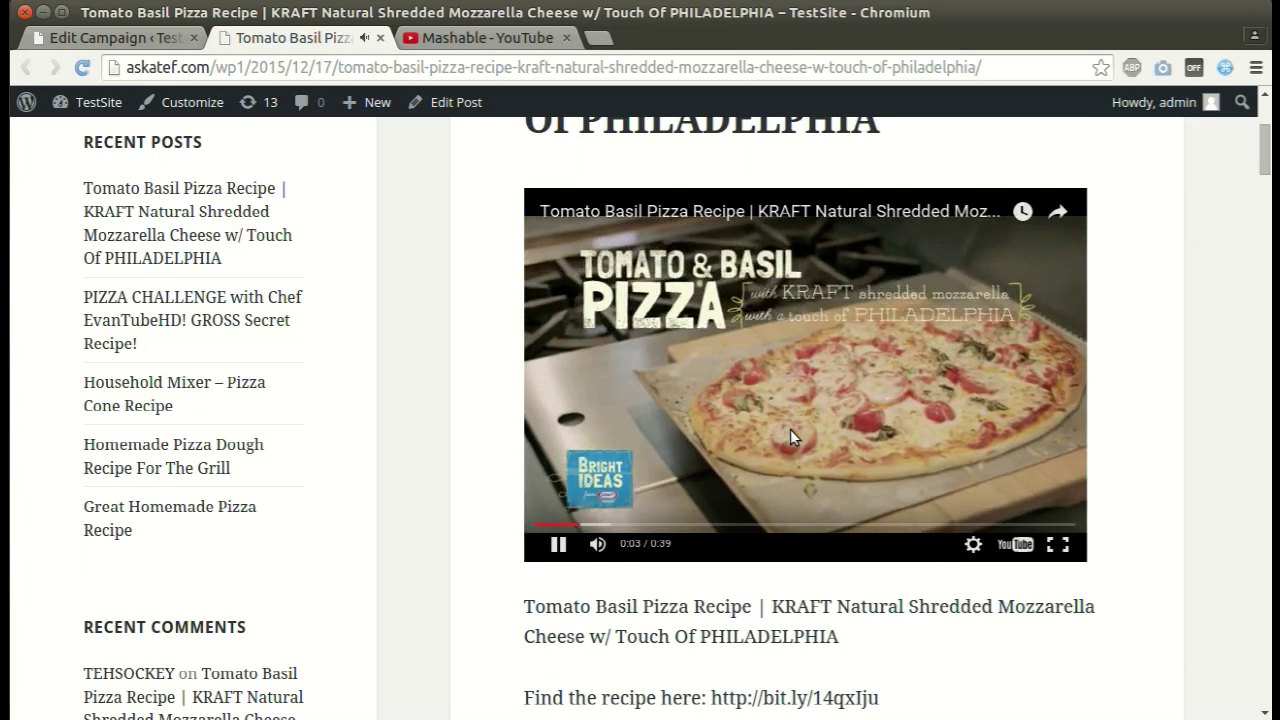
pyautogui.click(790, 429)
pyautogui.scroll(-3, 790, 429)
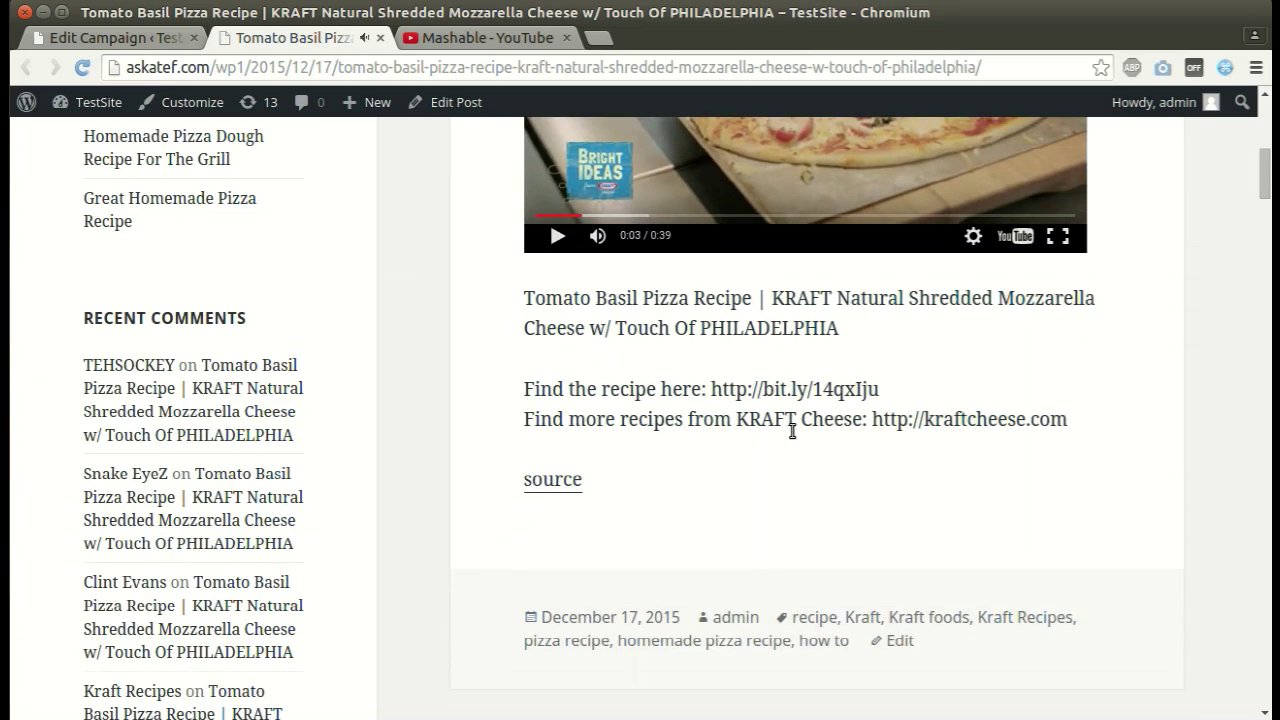
pyautogui.scroll(-7, 792, 431)
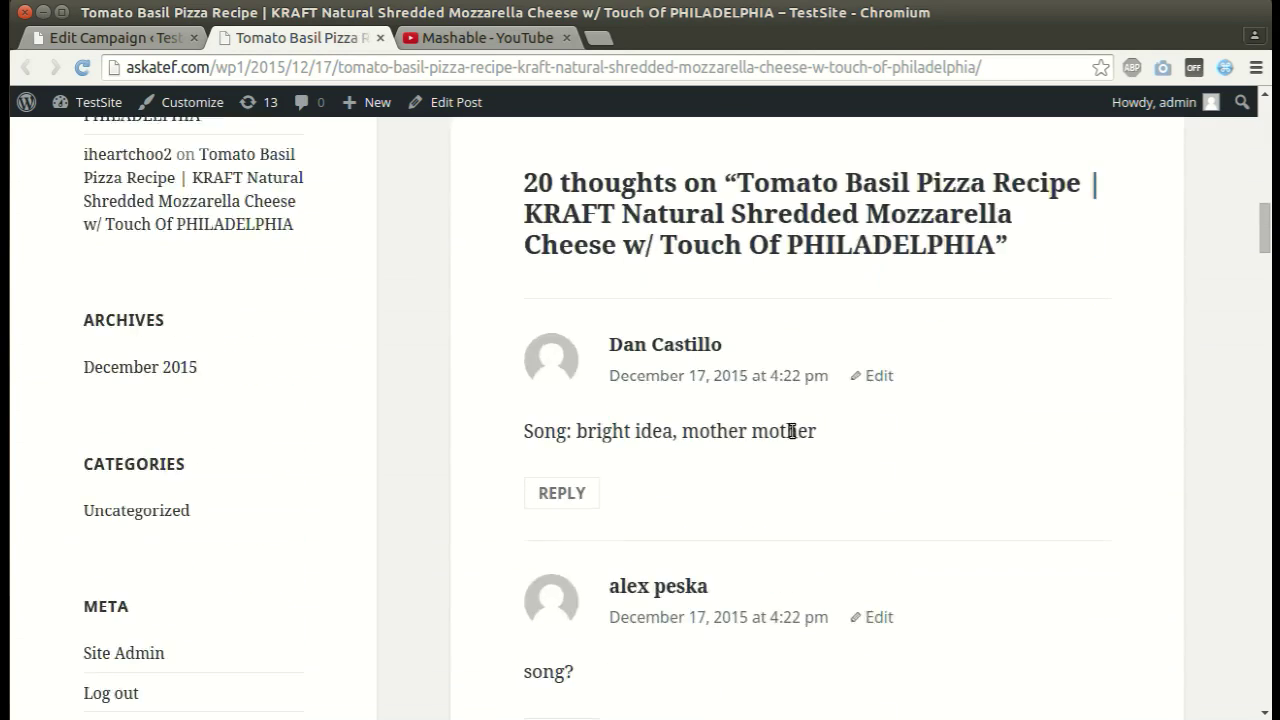
pyautogui.scroll(-6, 792, 431)
pyautogui.scroll(14, 791, 433)
pyautogui.scroll(-2, 794, 434)
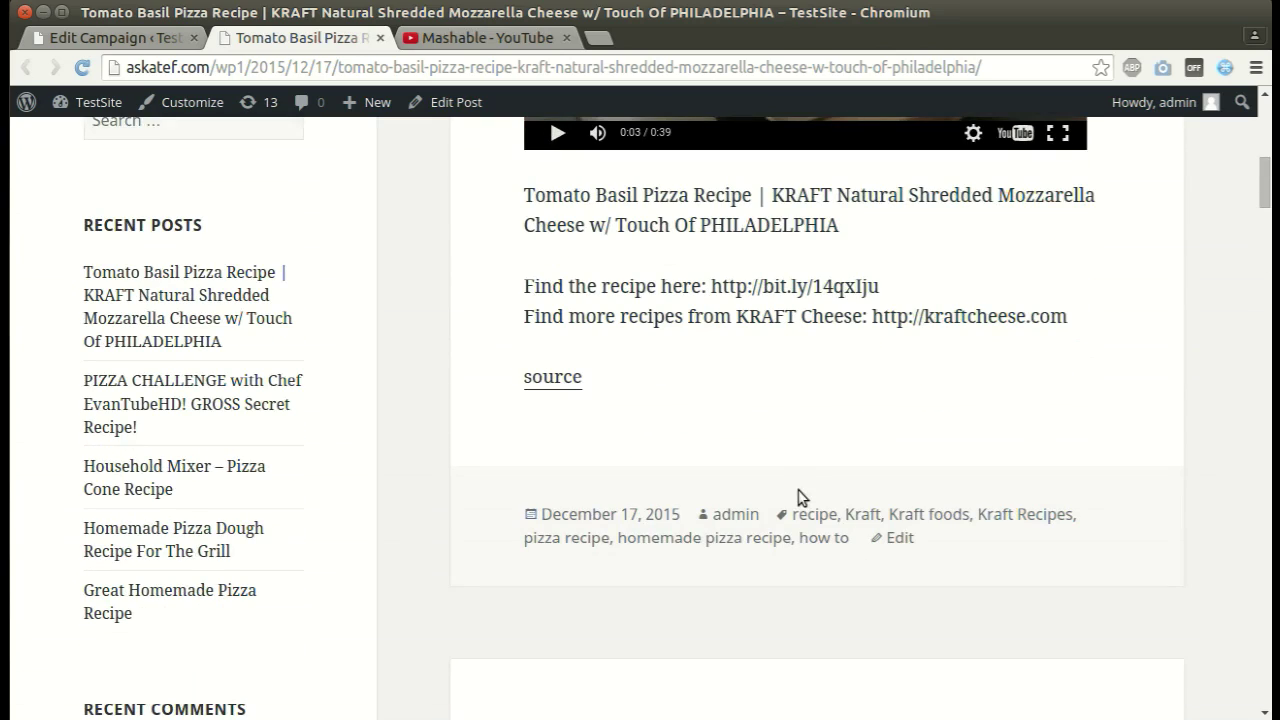
pyautogui.scroll(3, 783, 540)
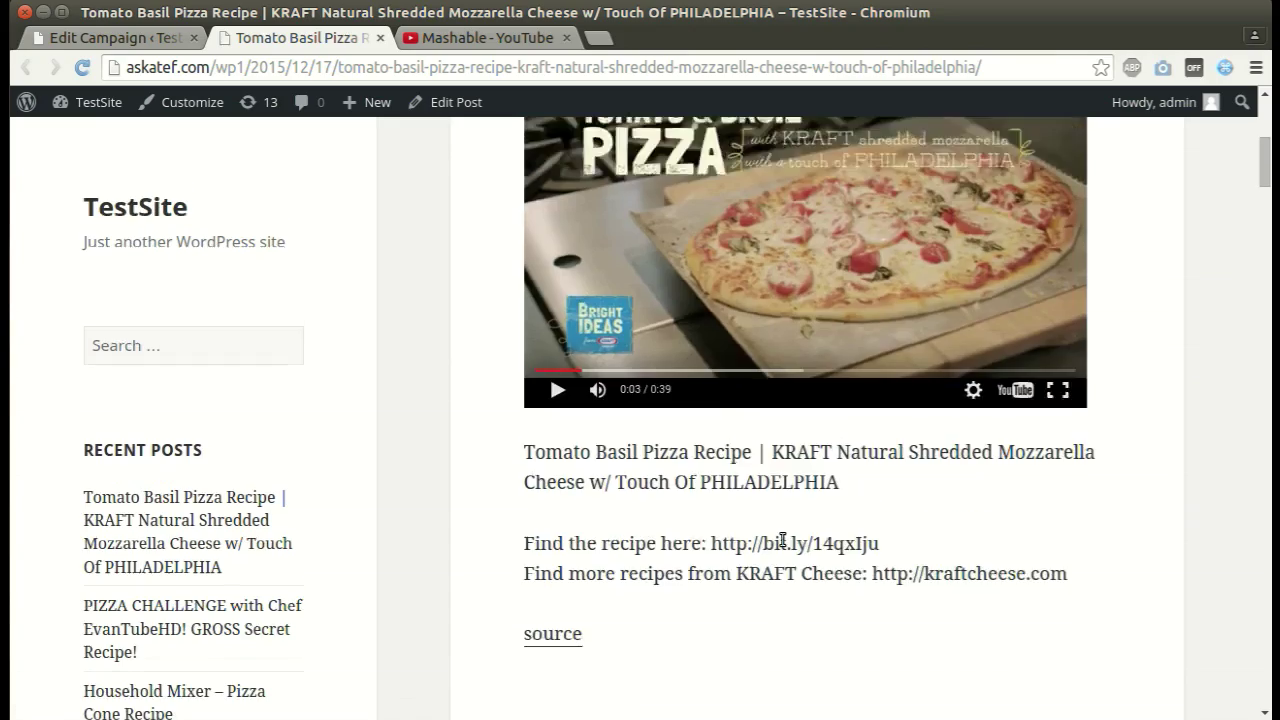
pyautogui.scroll(5, 782, 540)
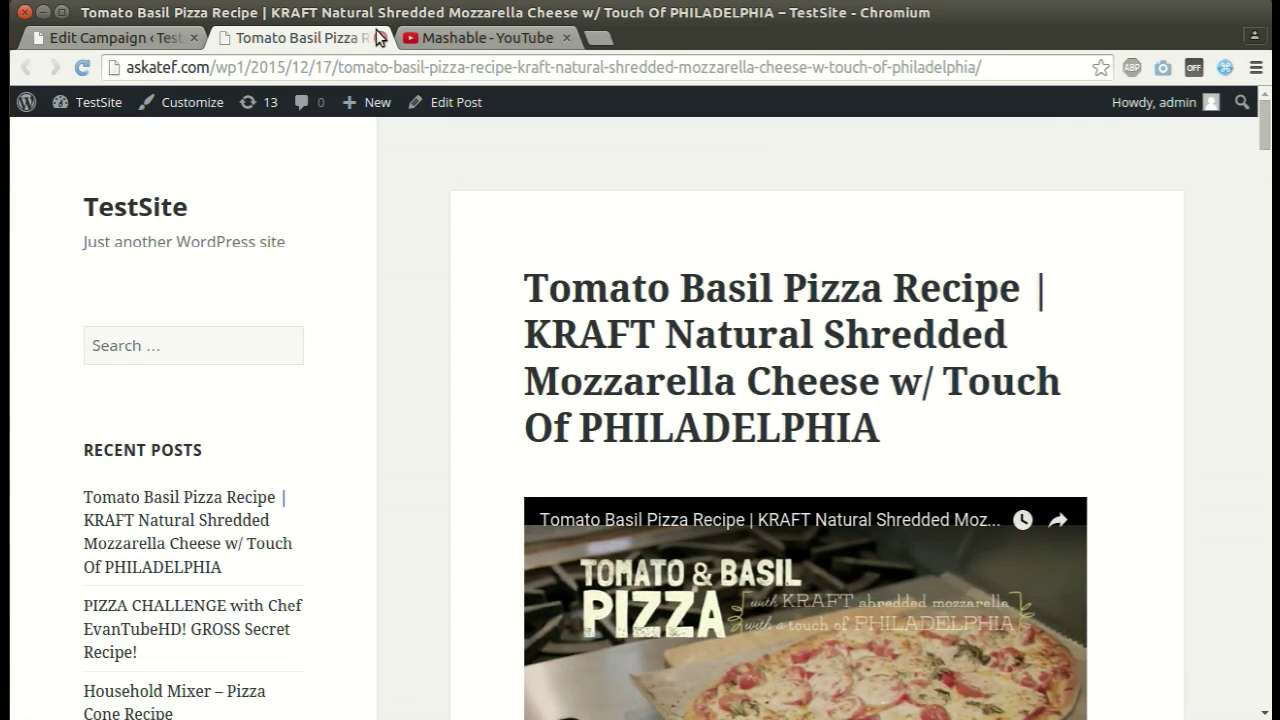
pyautogui.click(380, 38)
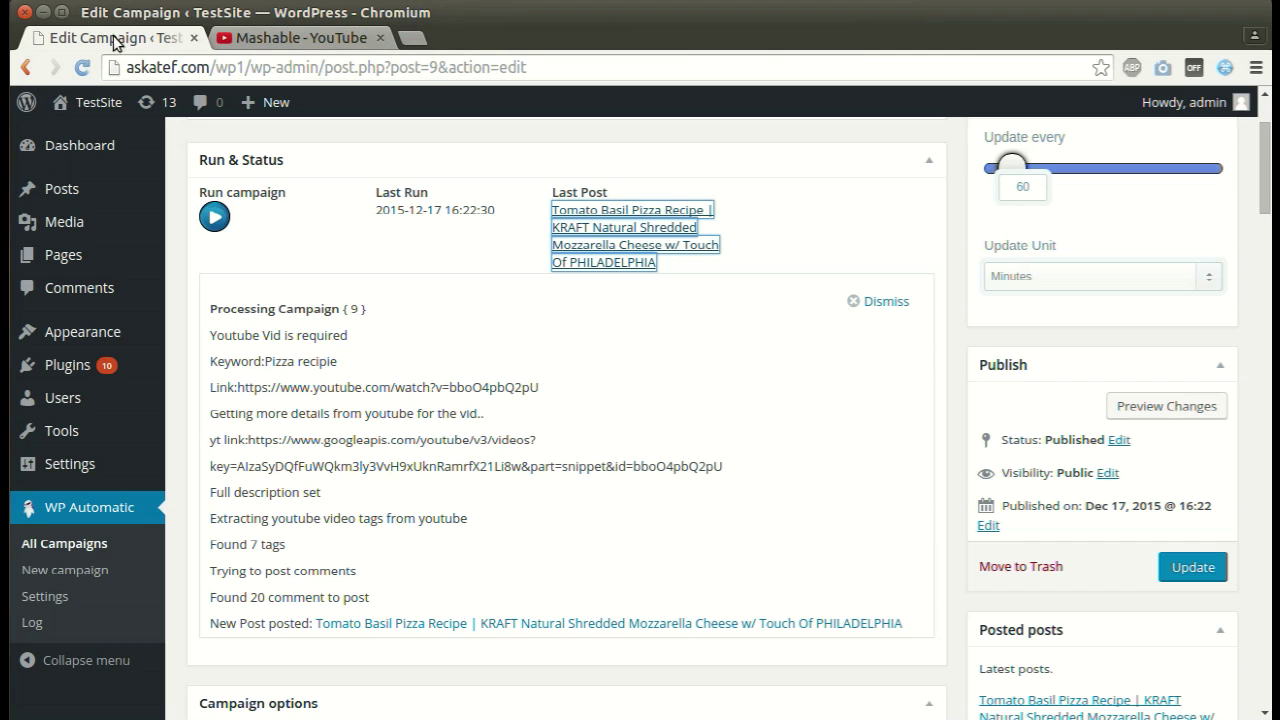
# Run the campaign again to post a homemade pizza video and dismiss the log.
pyautogui.click(228, 236)
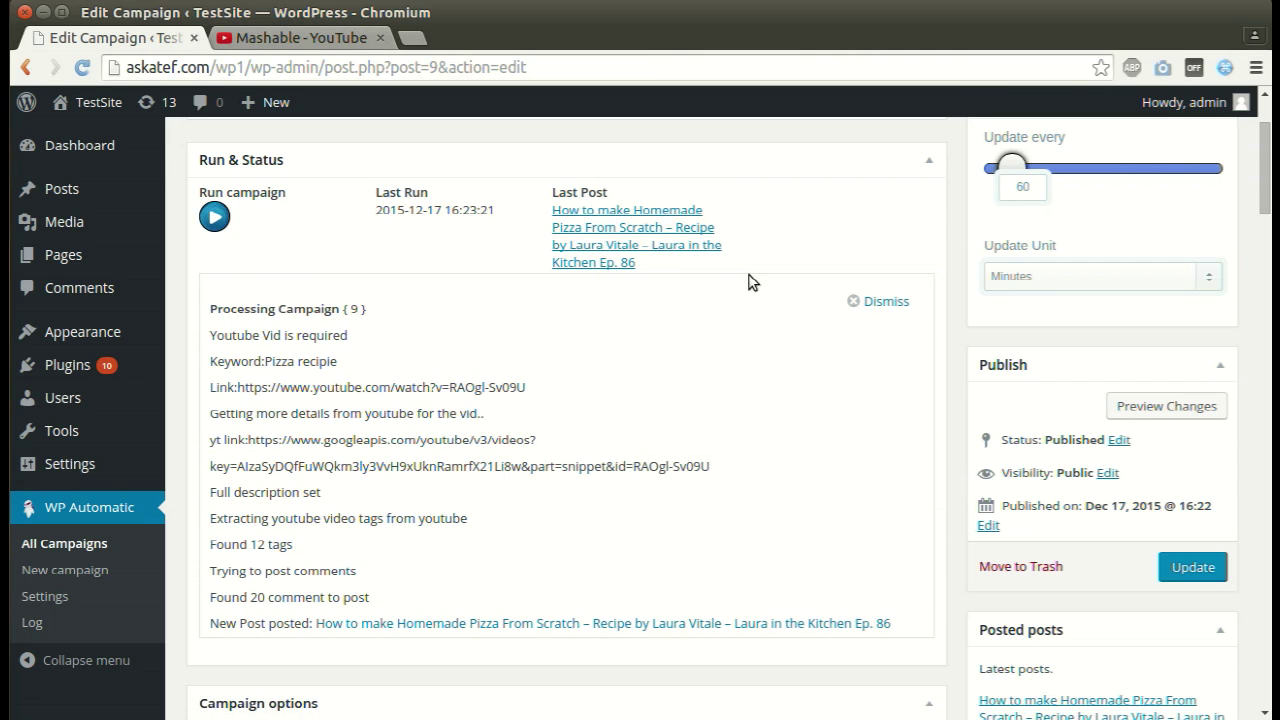
pyautogui.scroll(3, 940, 216)
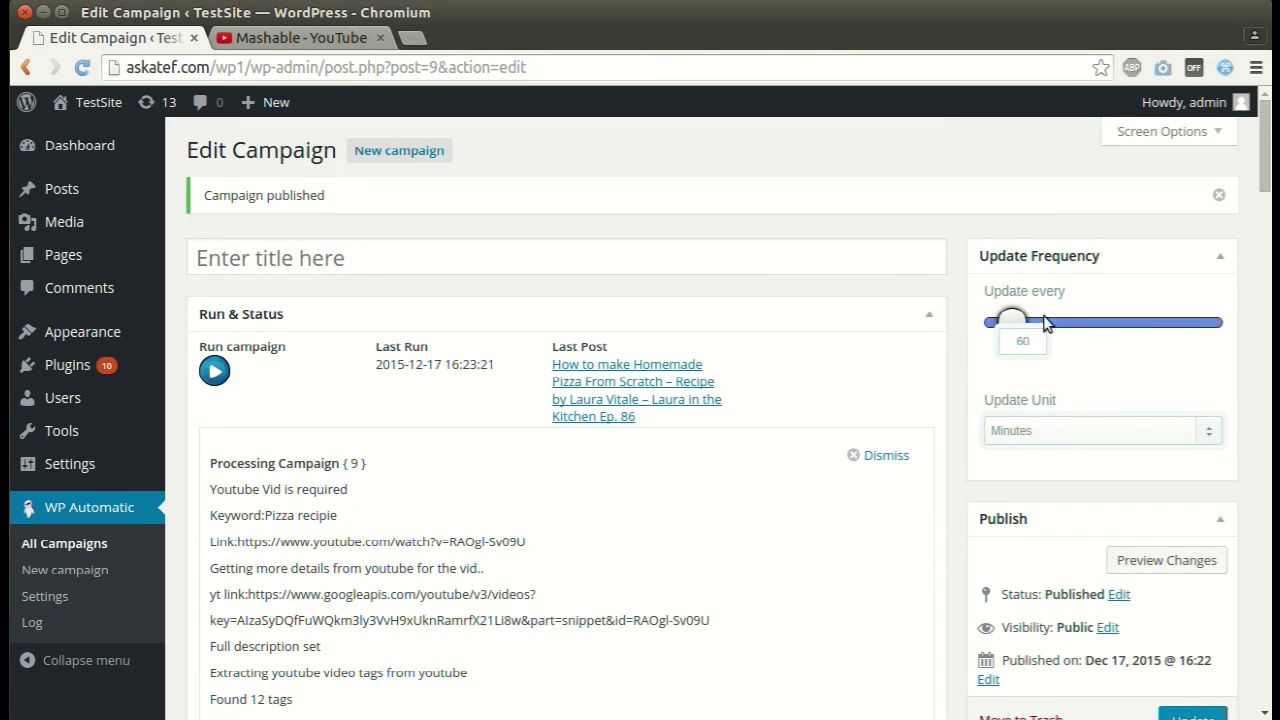
pyautogui.click(872, 458)
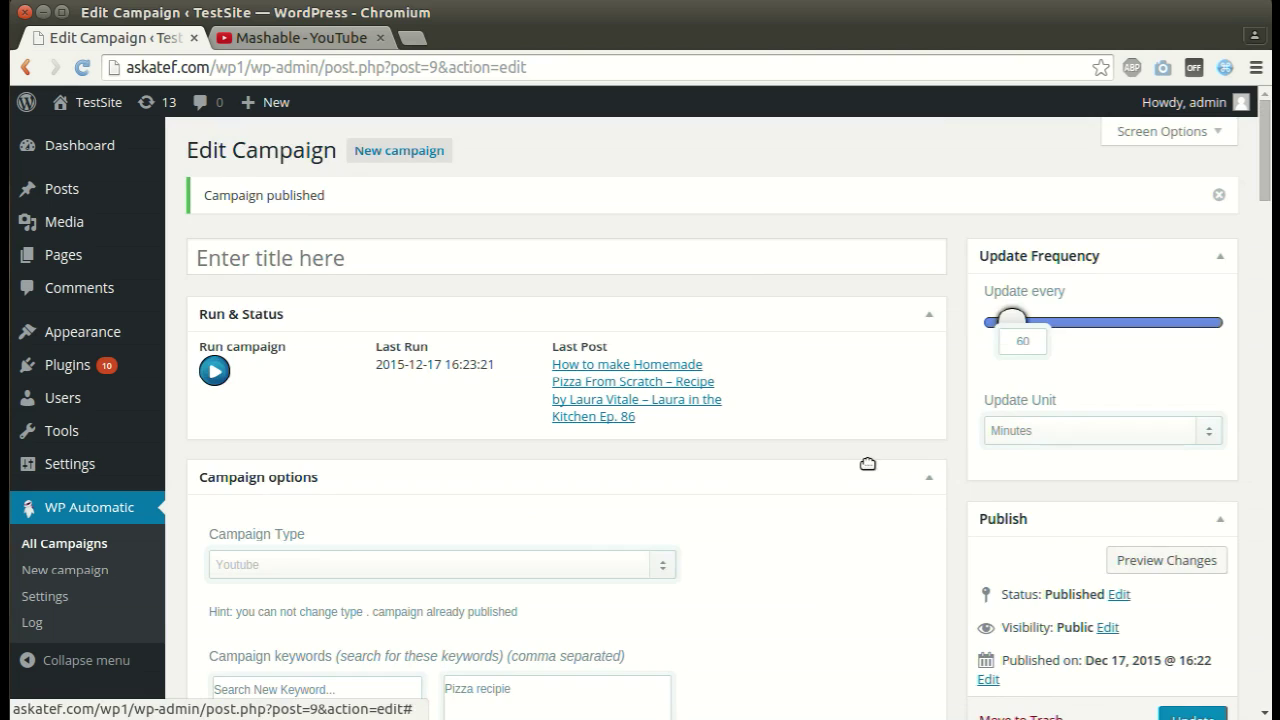
# Enable 'Post from specific youtube channel' in the campaign options.
pyautogui.scroll(-5, 867, 466)
pyautogui.scroll(-6, 868, 470)
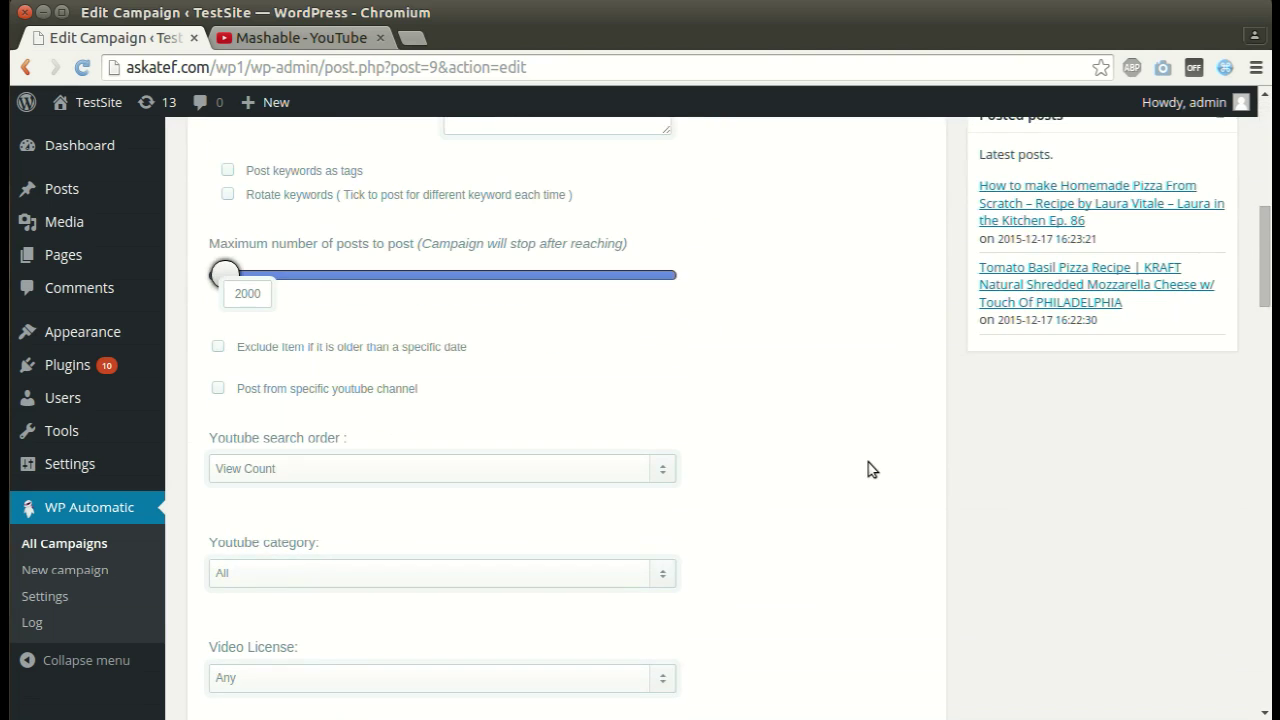
pyautogui.click(219, 389)
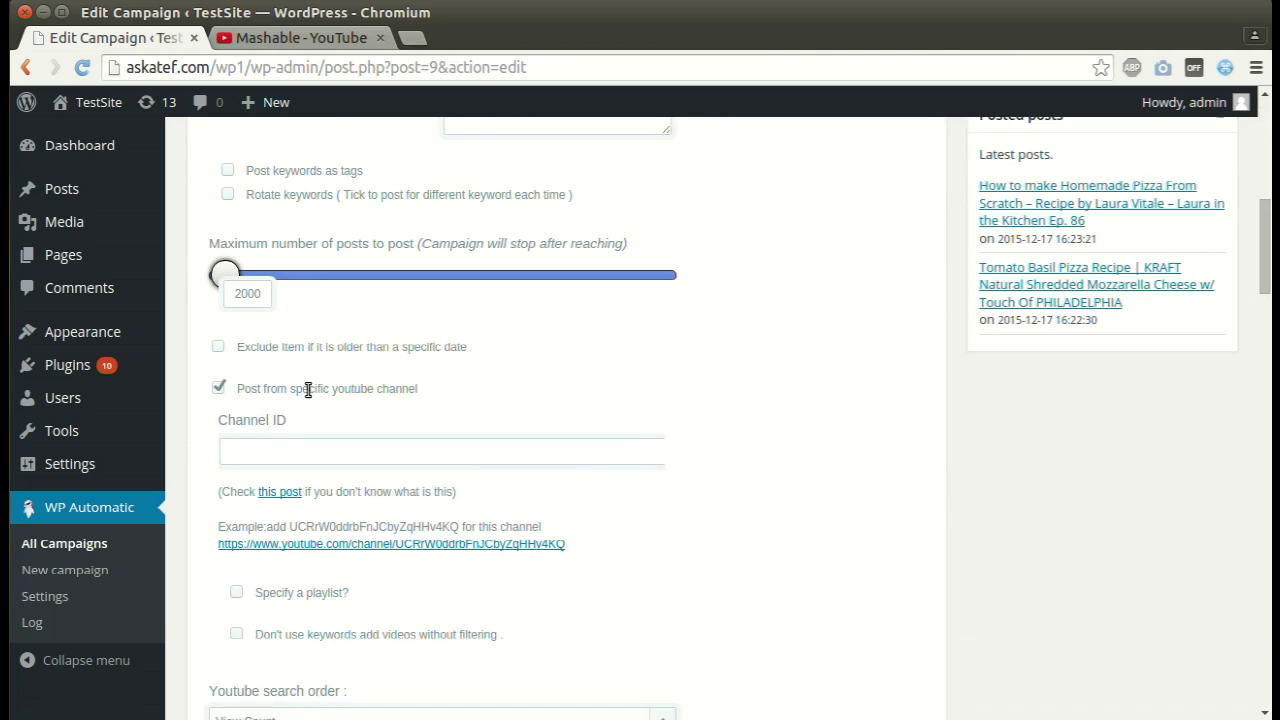
pyautogui.click(301, 45)
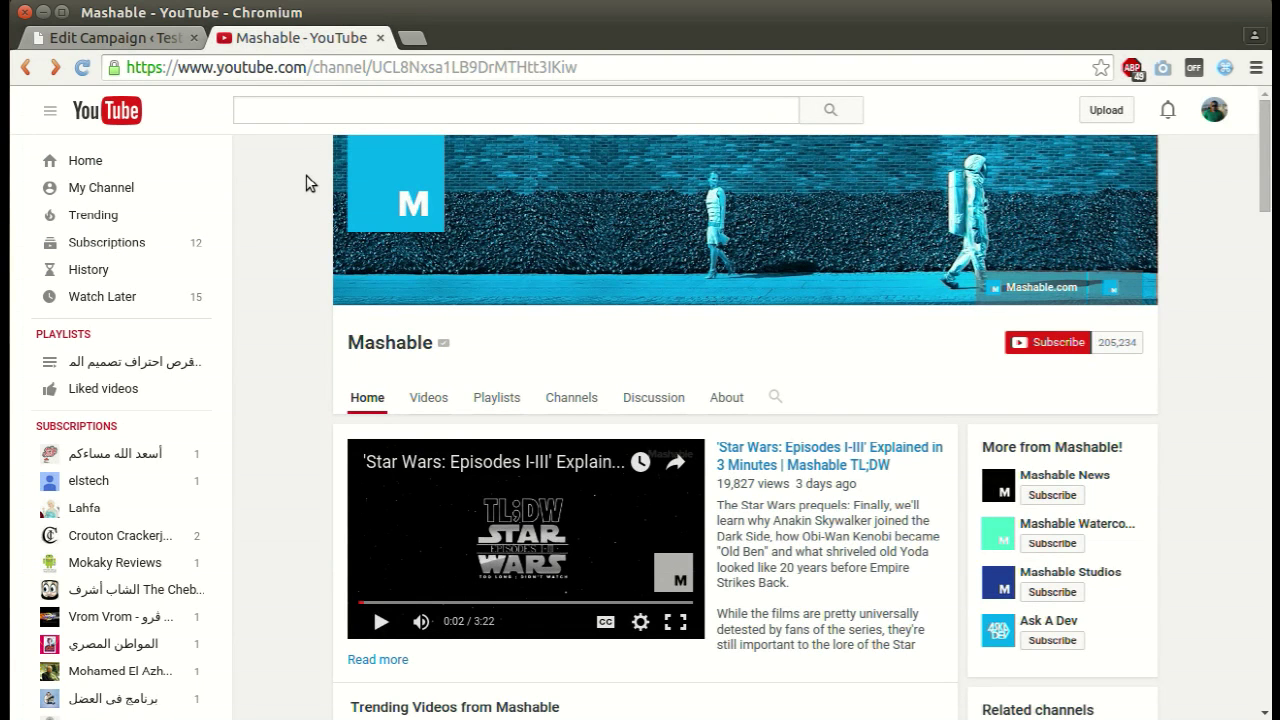
# Copy the Mashable channel ID from the YouTube page address.
pyautogui.scroll(-10, 306, 183)
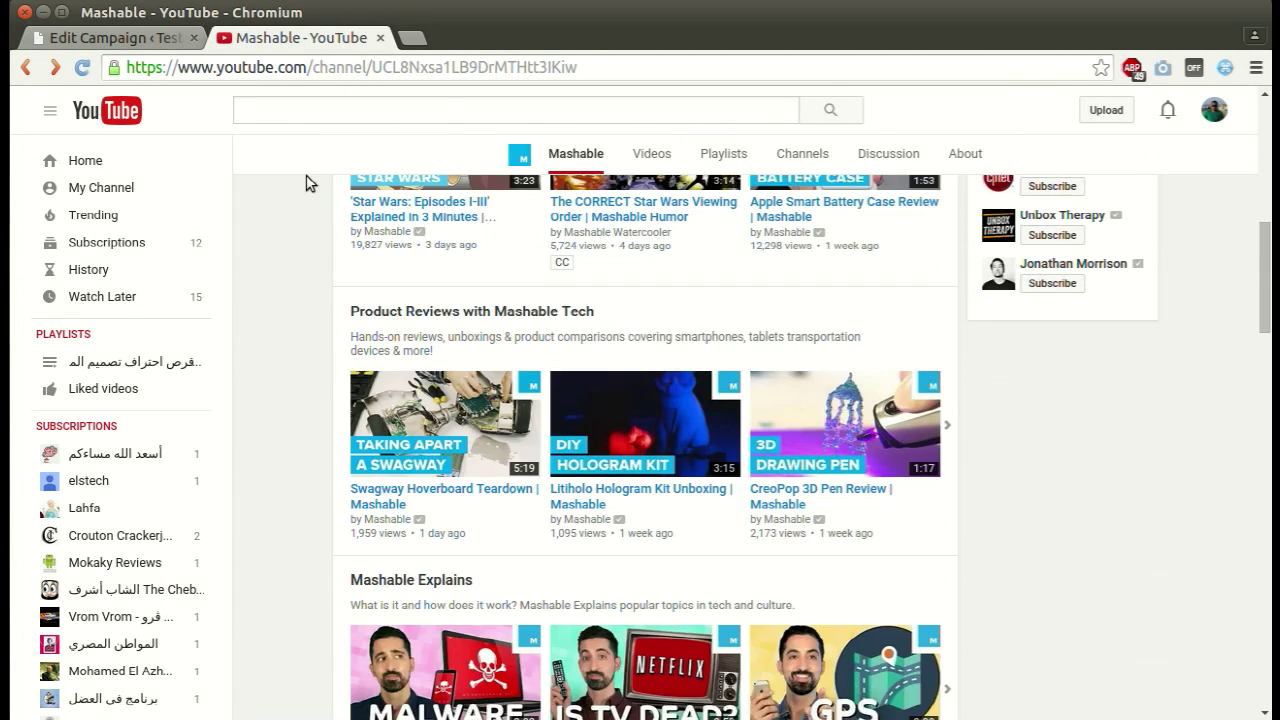
pyautogui.scroll(-3, 306, 183)
pyautogui.scroll(12, 306, 183)
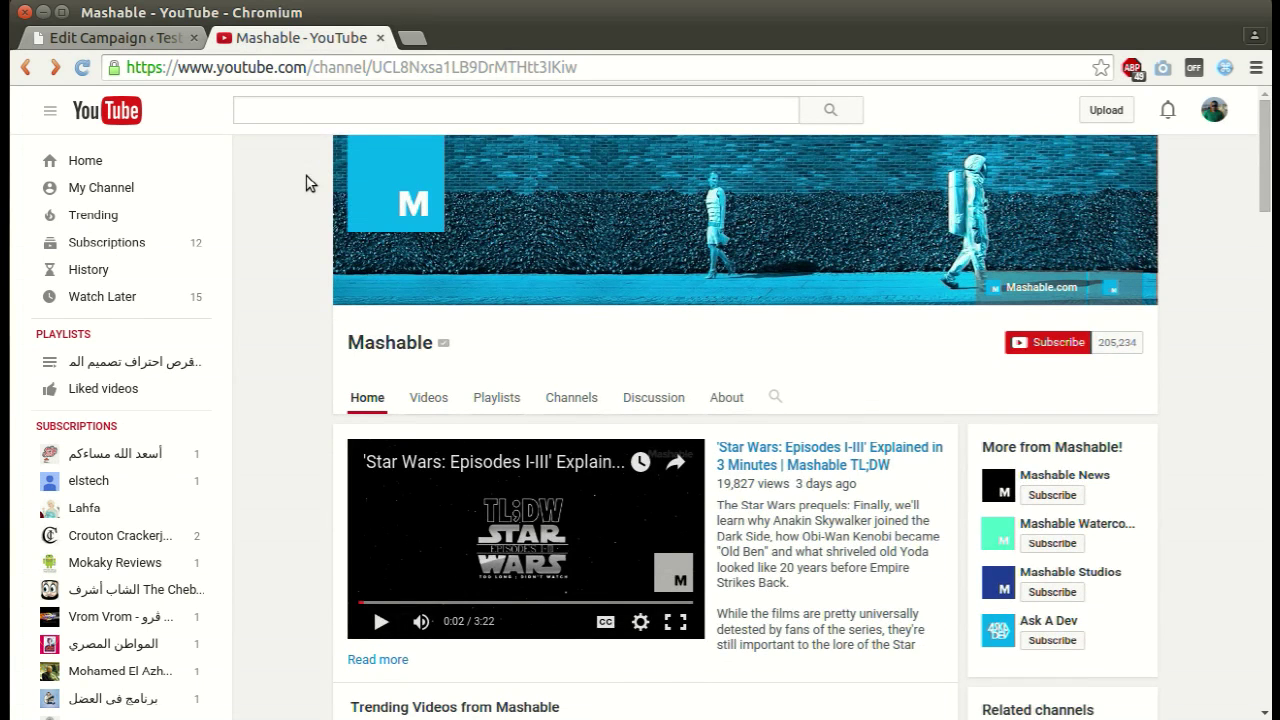
pyautogui.doubleClick(408, 67)
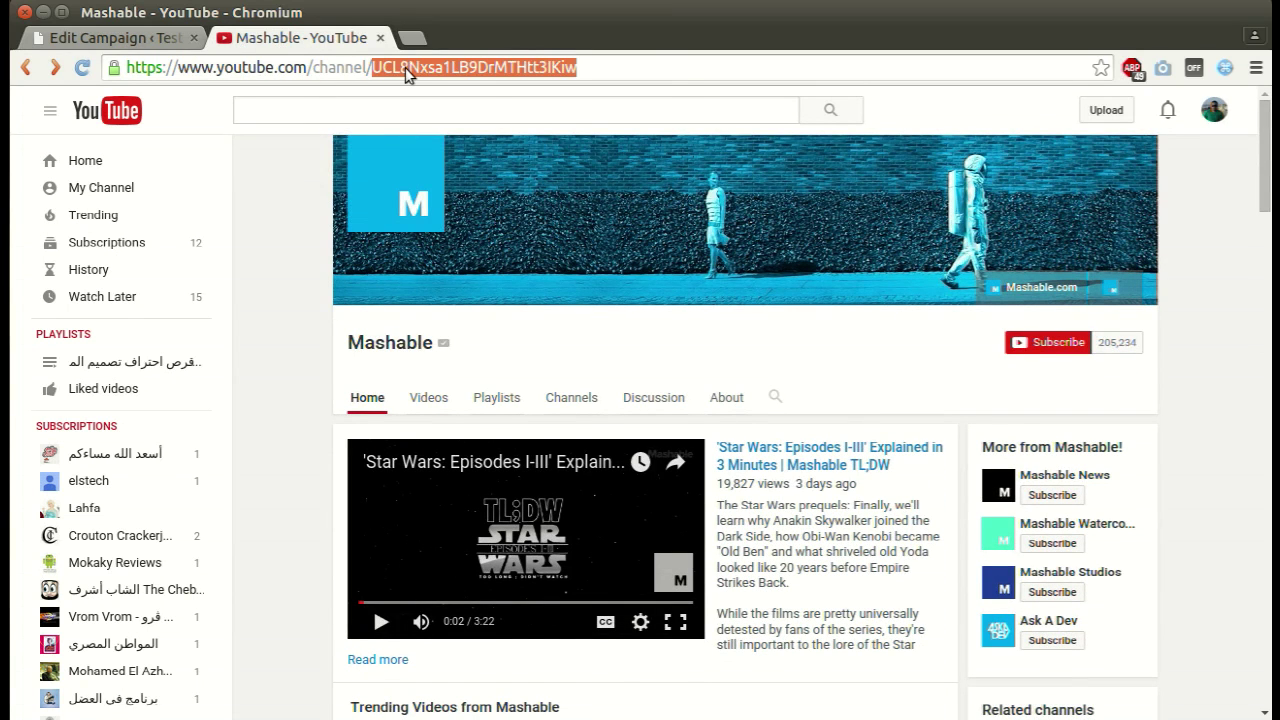
pyautogui.rightClick(405, 67)
pyautogui.click(440, 145)
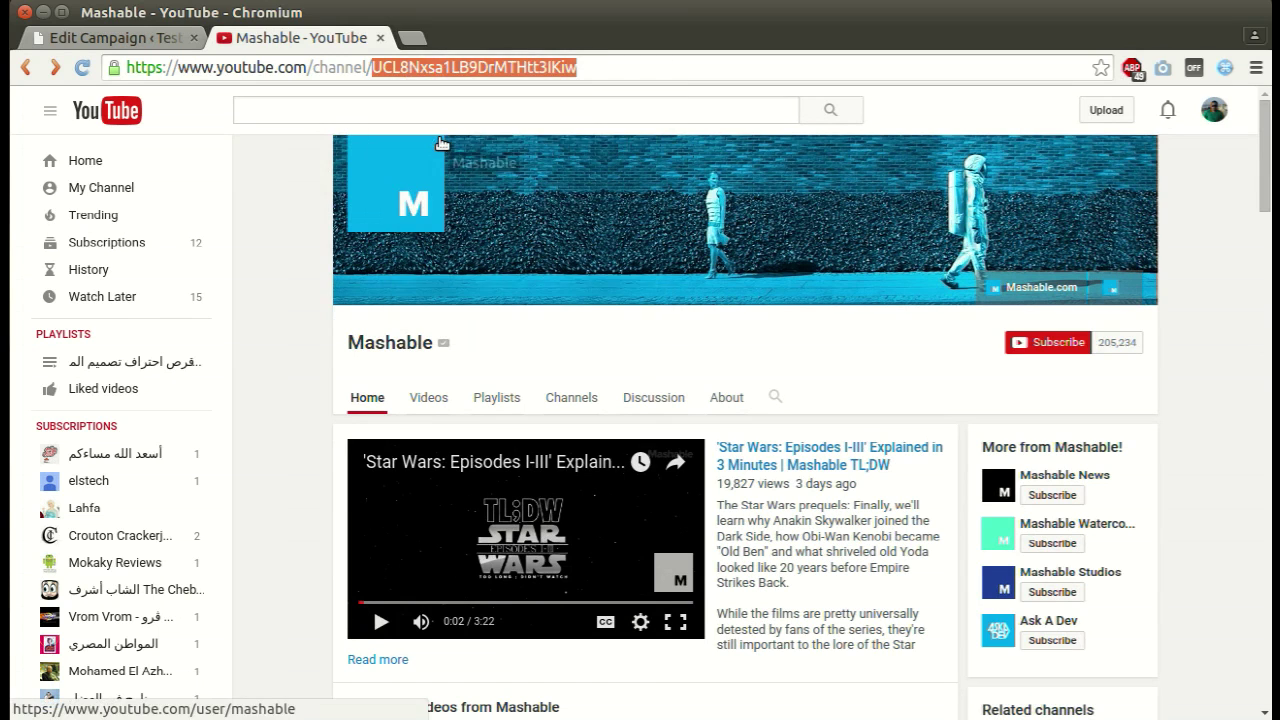
# Paste the Mashable channel ID into the campaign's Channel ID field.
pyautogui.click(166, 44)
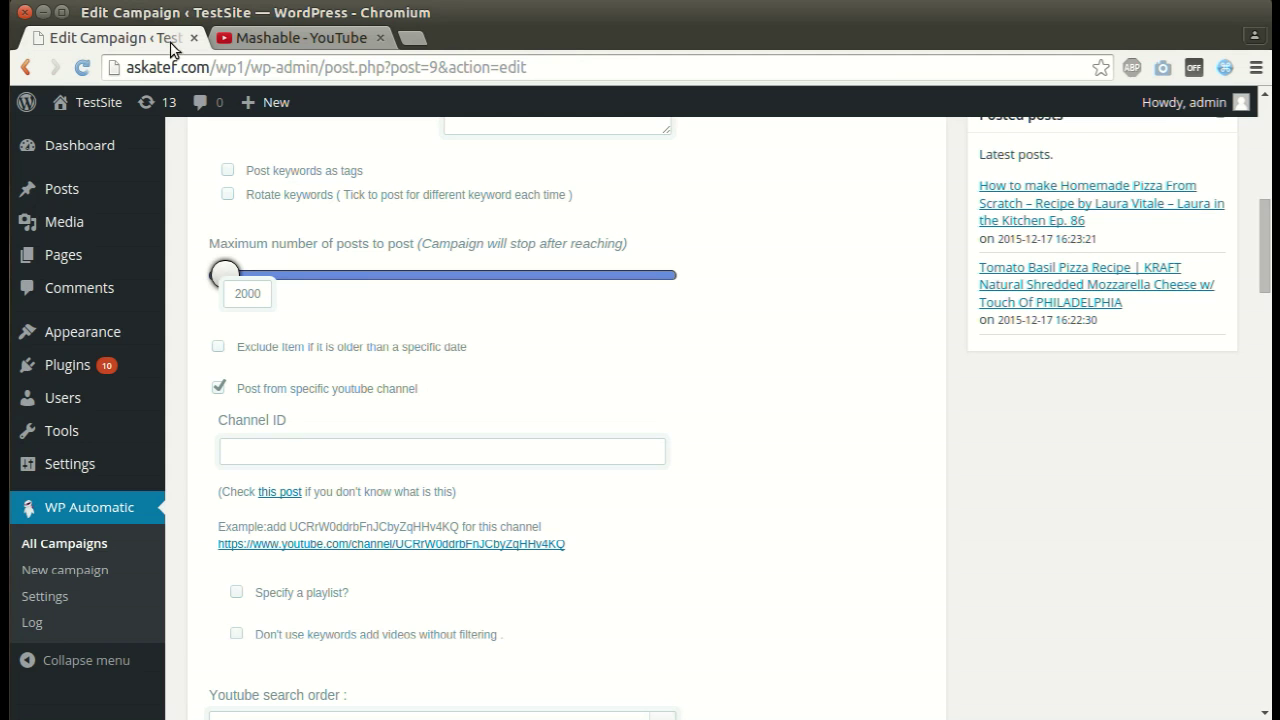
pyautogui.rightClick(349, 446)
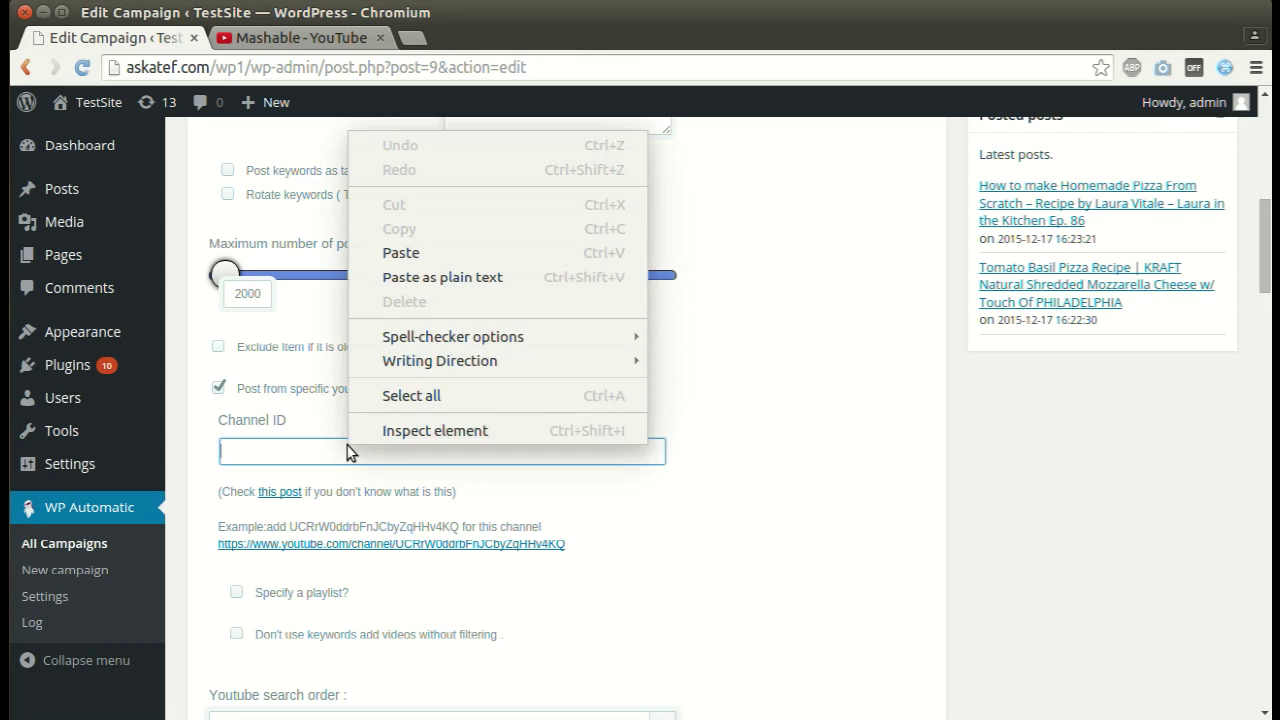
pyautogui.click(400, 253)
pyautogui.scroll(-1, 400, 300)
pyautogui.doubleClick(375, 400)
pyautogui.scroll(4, 403, 414)
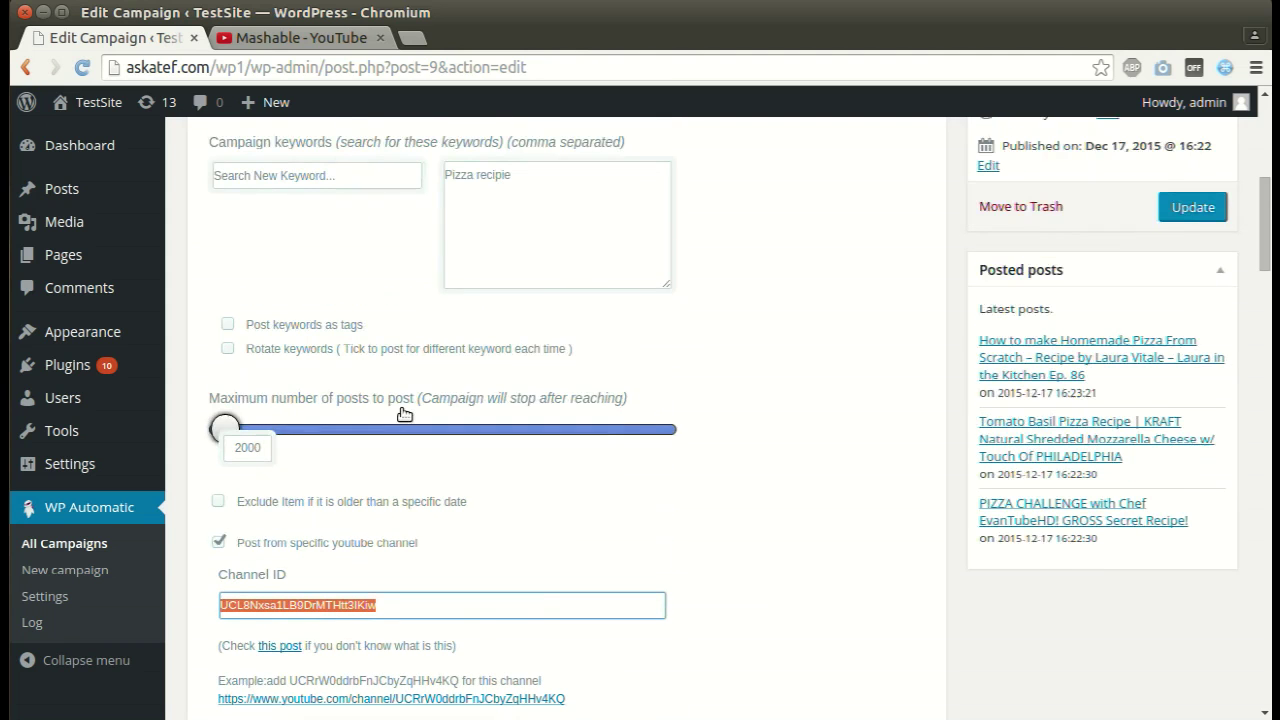
# Add channel videos without keyword filtering and save the campaign with Update.
pyautogui.scroll(-1, 335, 507)
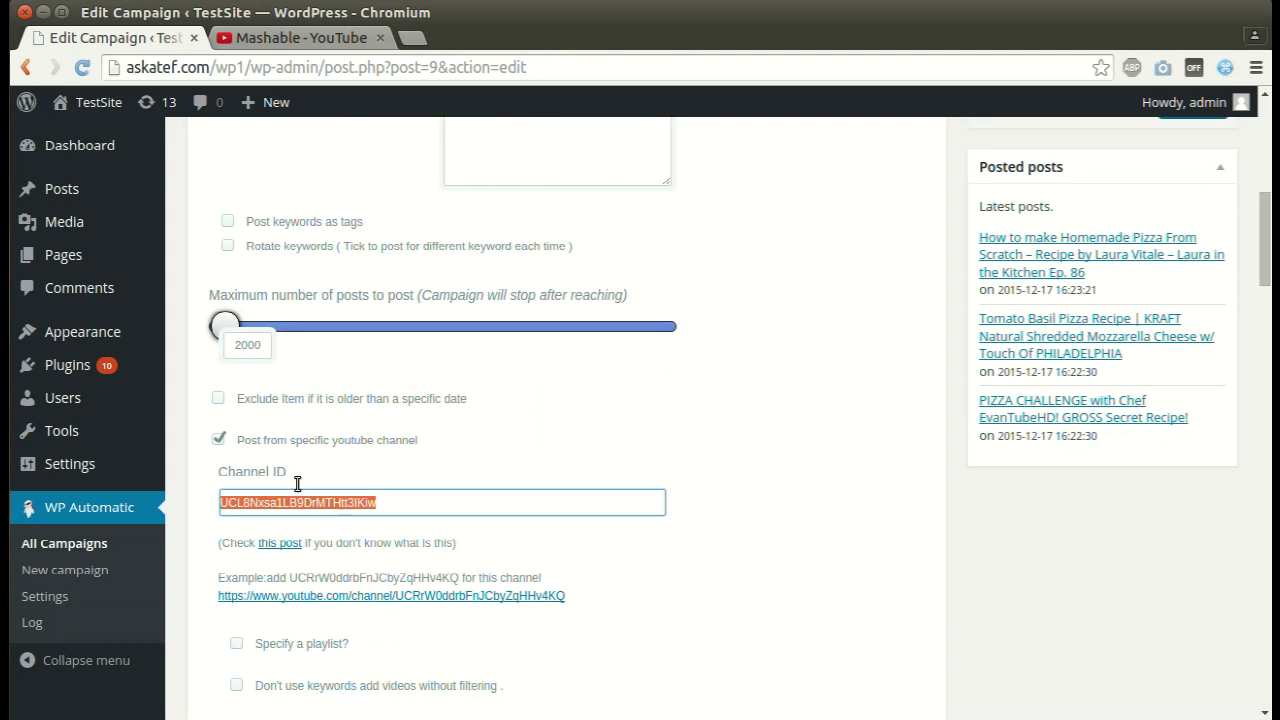
pyautogui.scroll(-1, 265, 542)
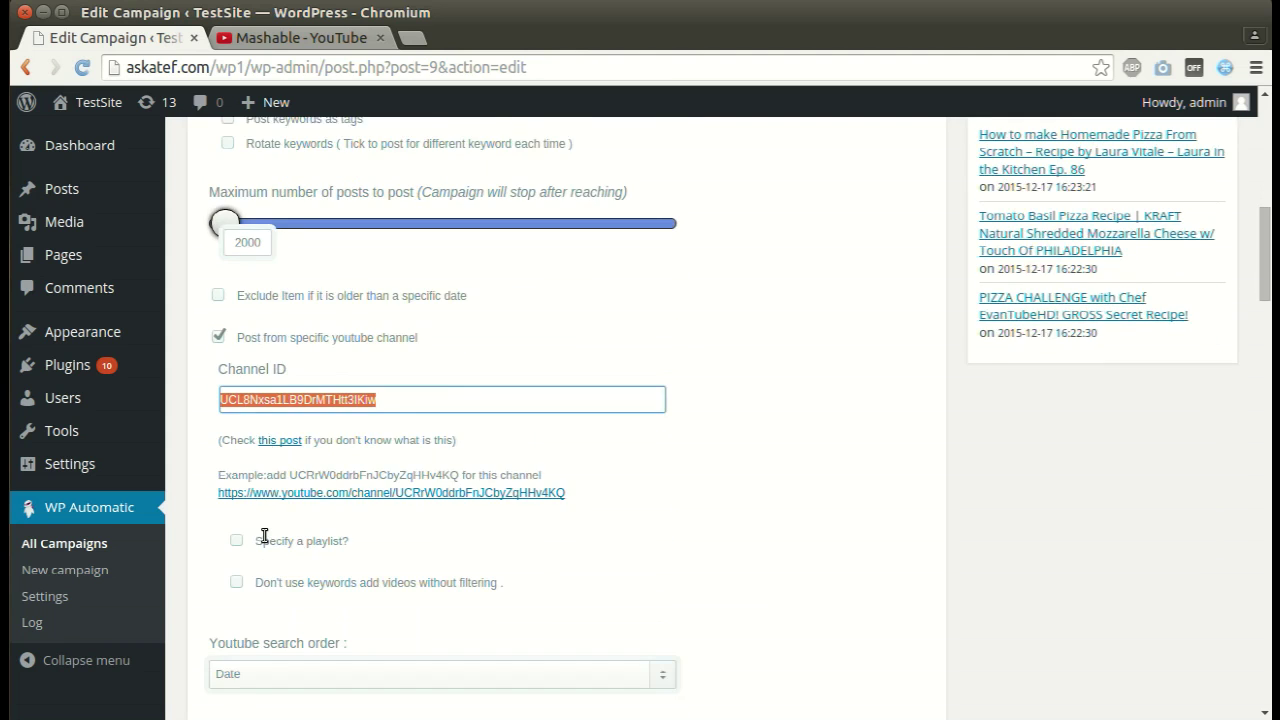
pyautogui.click(234, 582)
pyautogui.scroll(-3, 232, 579)
pyautogui.scroll(2, 232, 579)
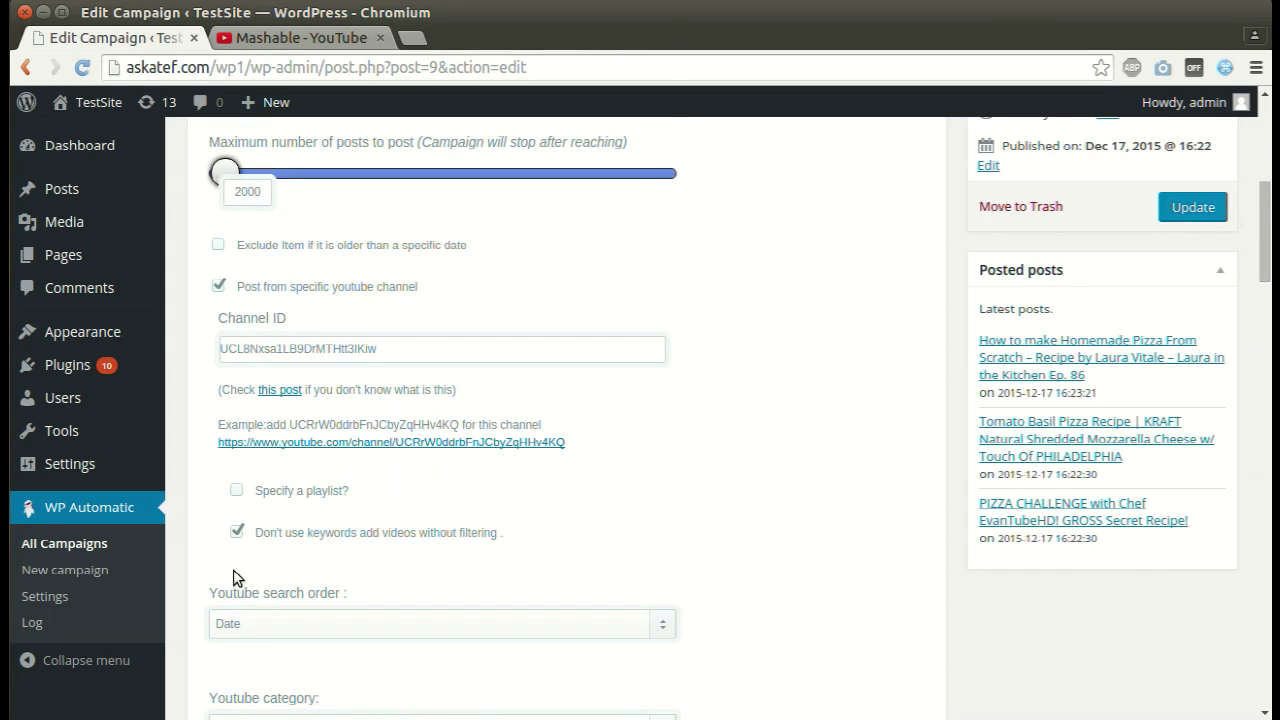
pyautogui.click(1185, 213)
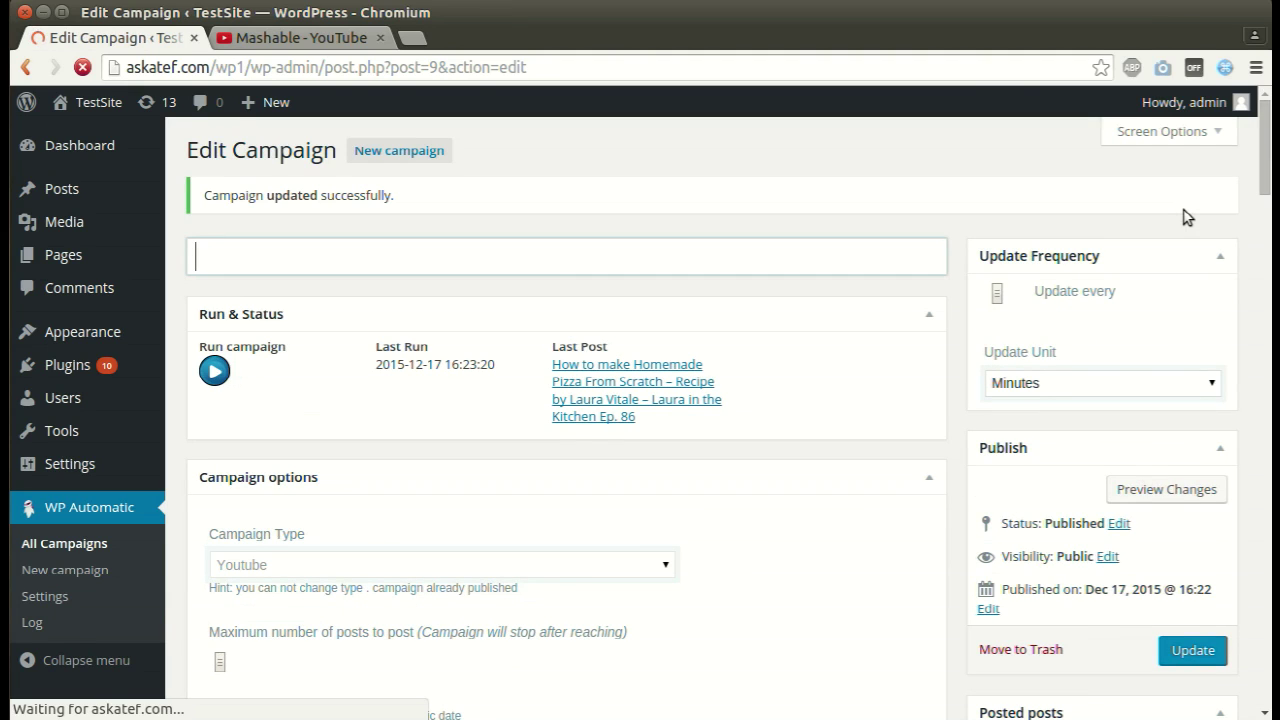
# Run the campaign and view the posted Mashable video 'Inside the Toronto Home…' in a new tab.
pyautogui.click(214, 373)
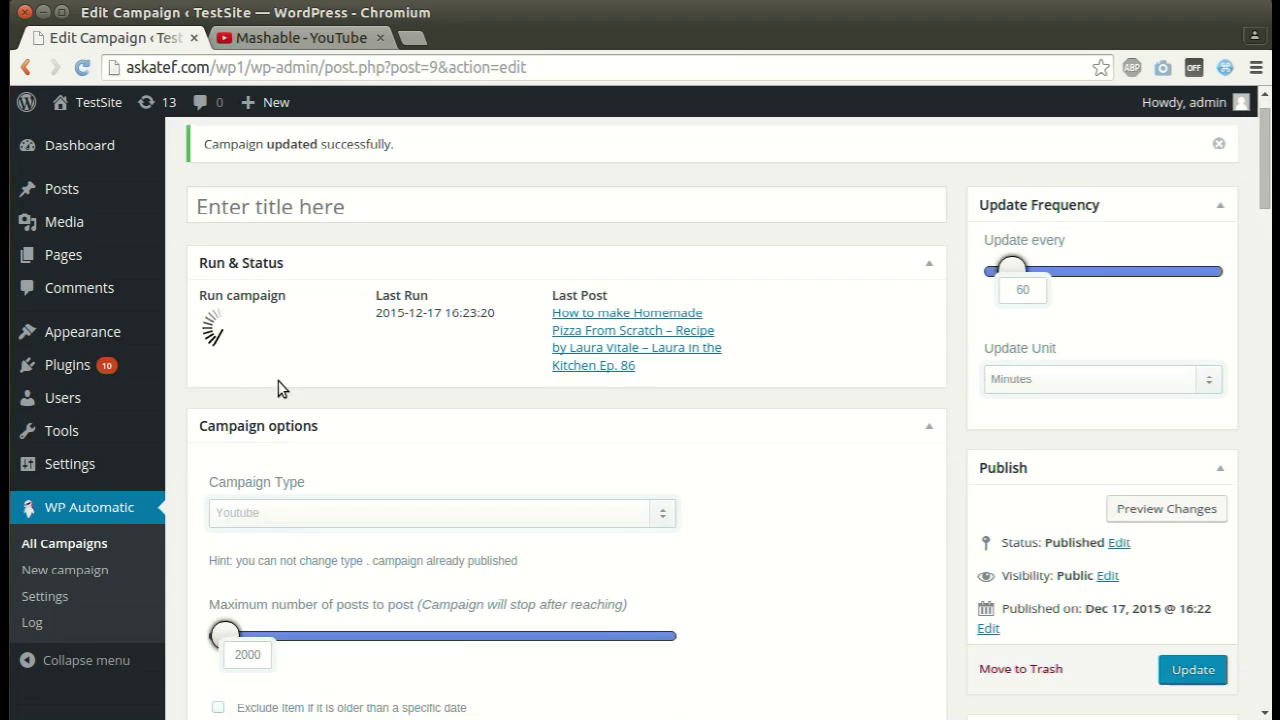
pyautogui.scroll(-2, 278, 389)
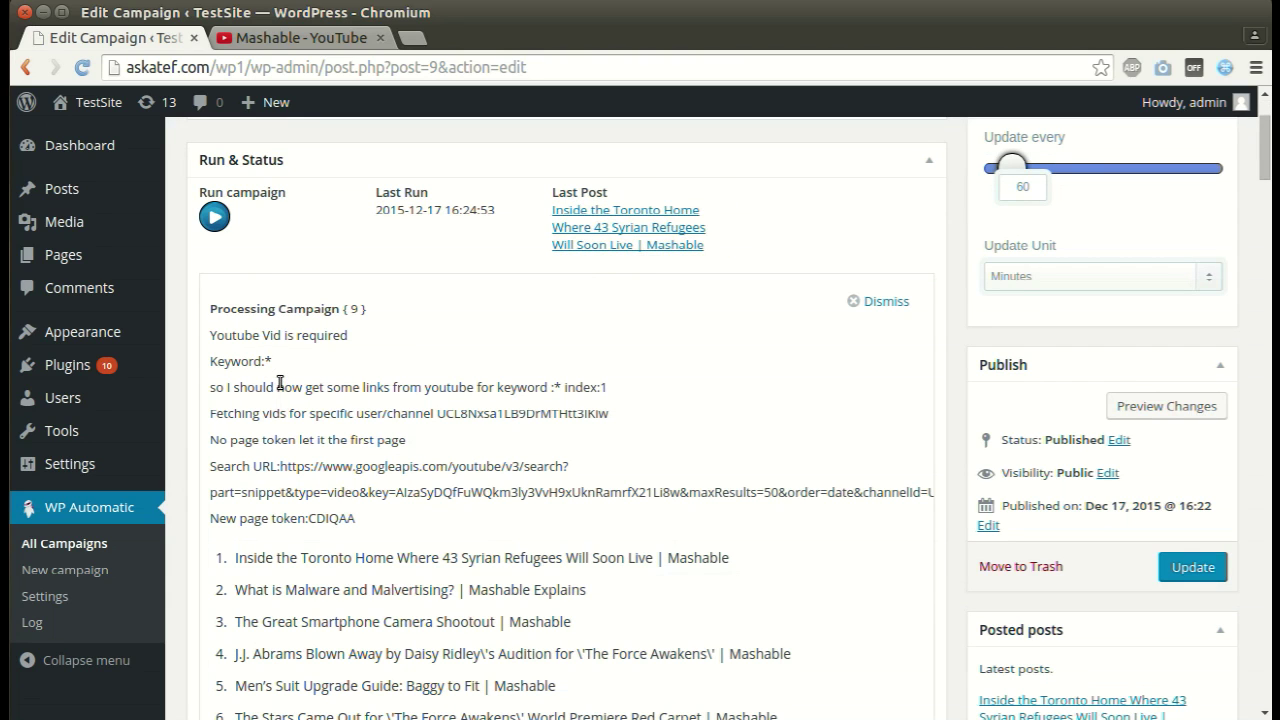
pyautogui.middleClick(580, 250)
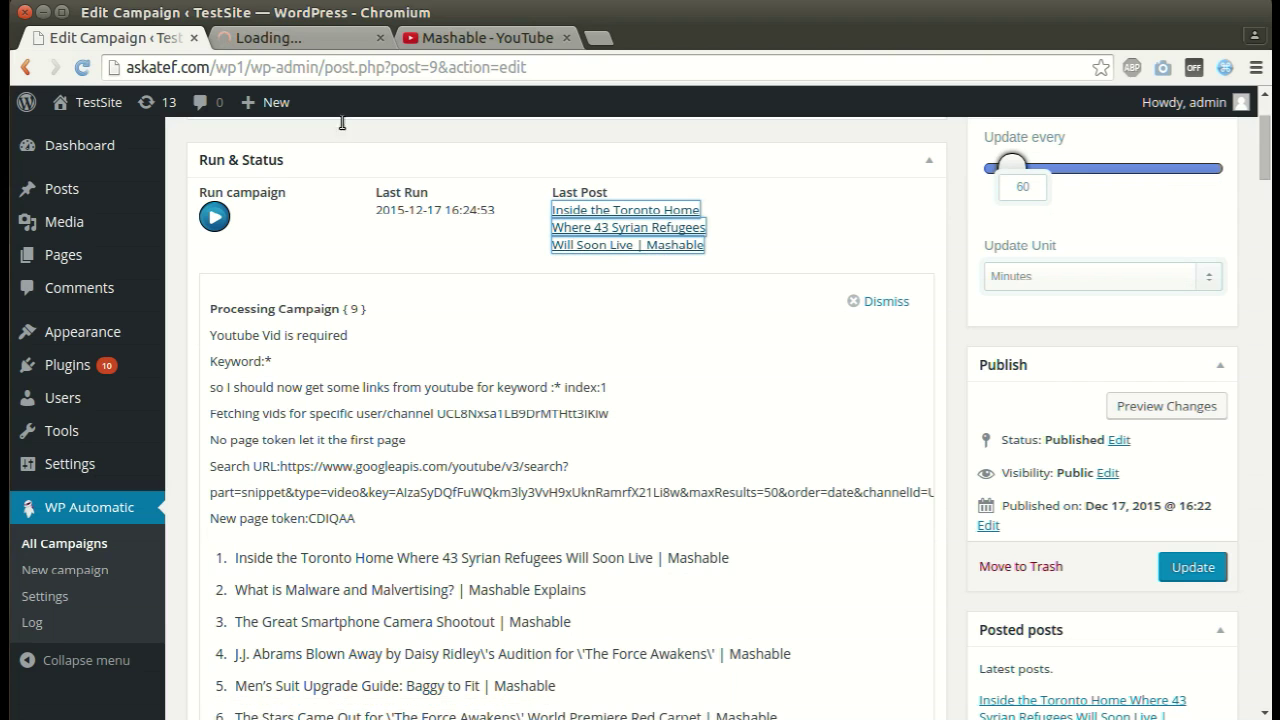
pyautogui.click(333, 42)
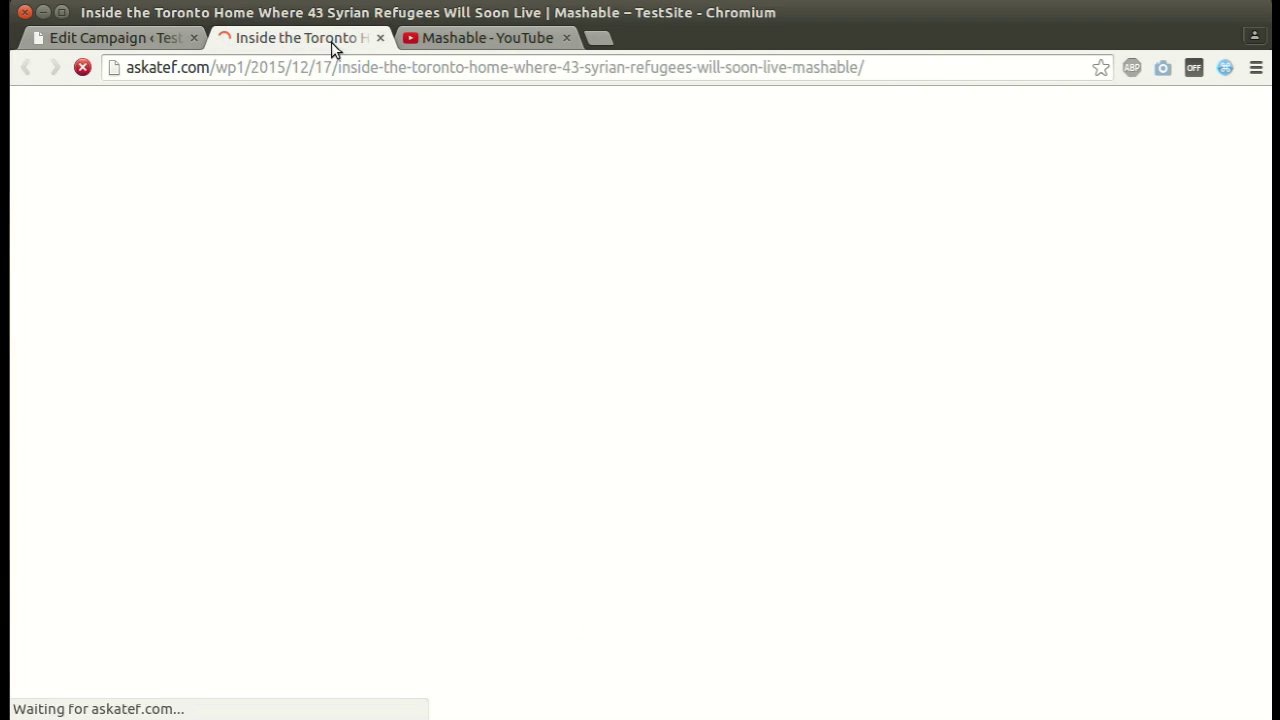
# Compare the new post against the Mashable channel's uploaded Videos list on YouTube.
pyautogui.click(467, 38)
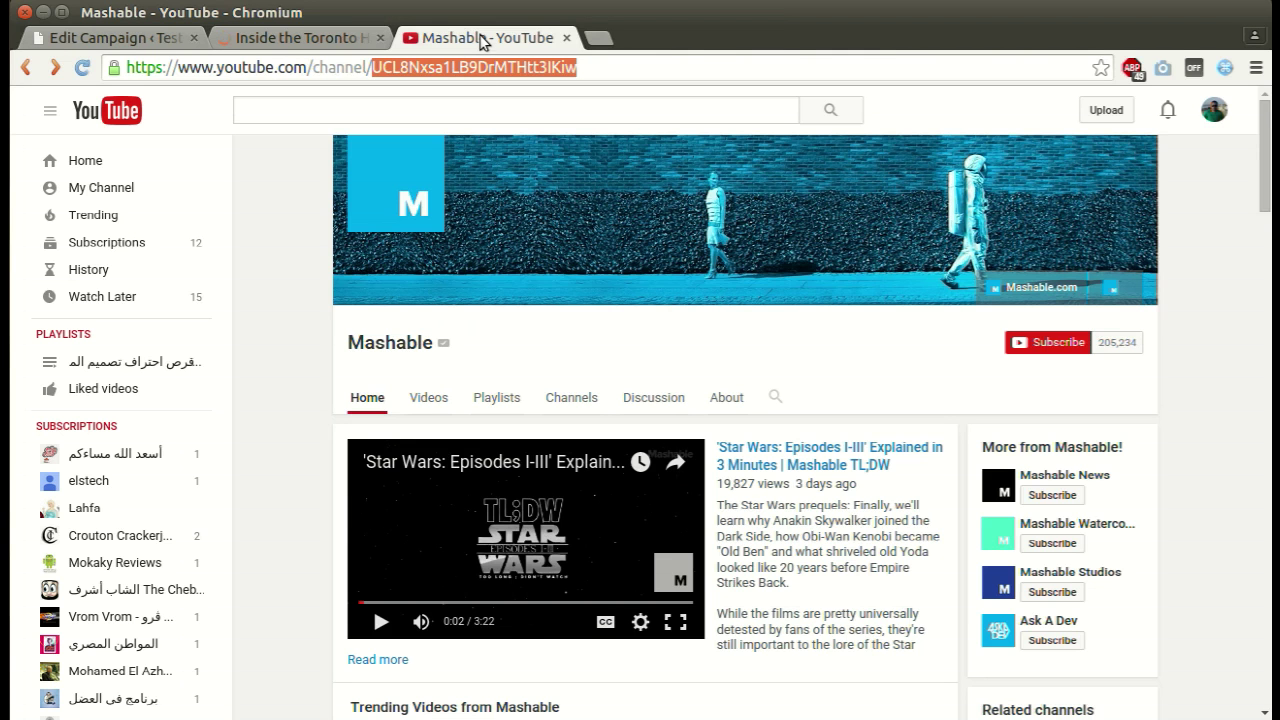
pyautogui.click(445, 405)
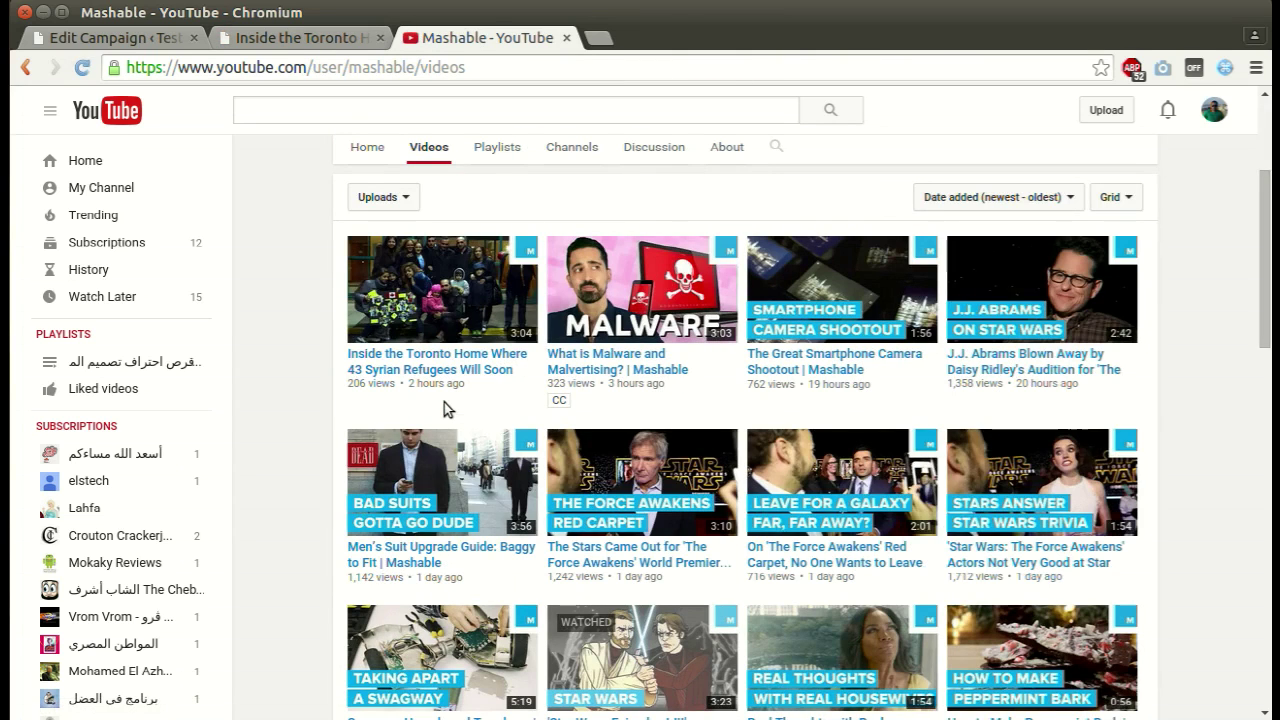
pyautogui.click(304, 38)
# Check the Mashable post's video, tags and 2 comments, then close it and return to Edit Campaign.
pyautogui.scroll(-5, 547, 435)
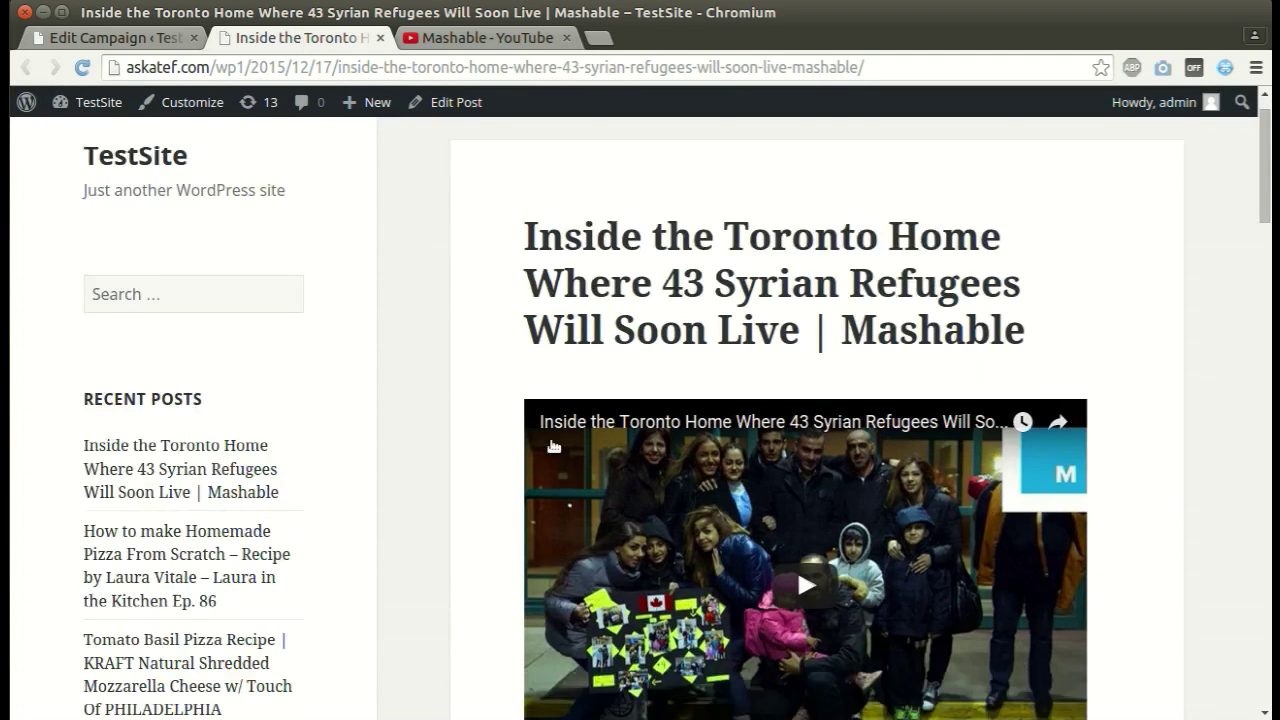
pyautogui.scroll(-5, 550, 448)
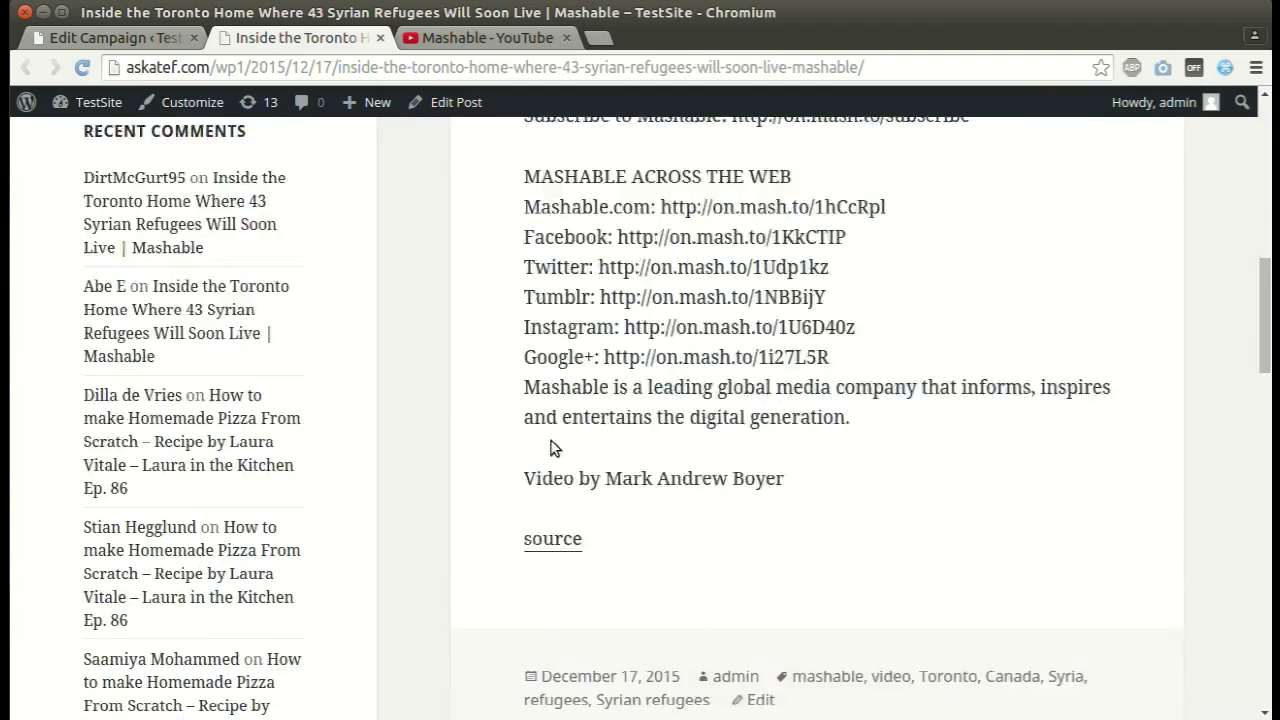
pyautogui.scroll(-5, 818, 492)
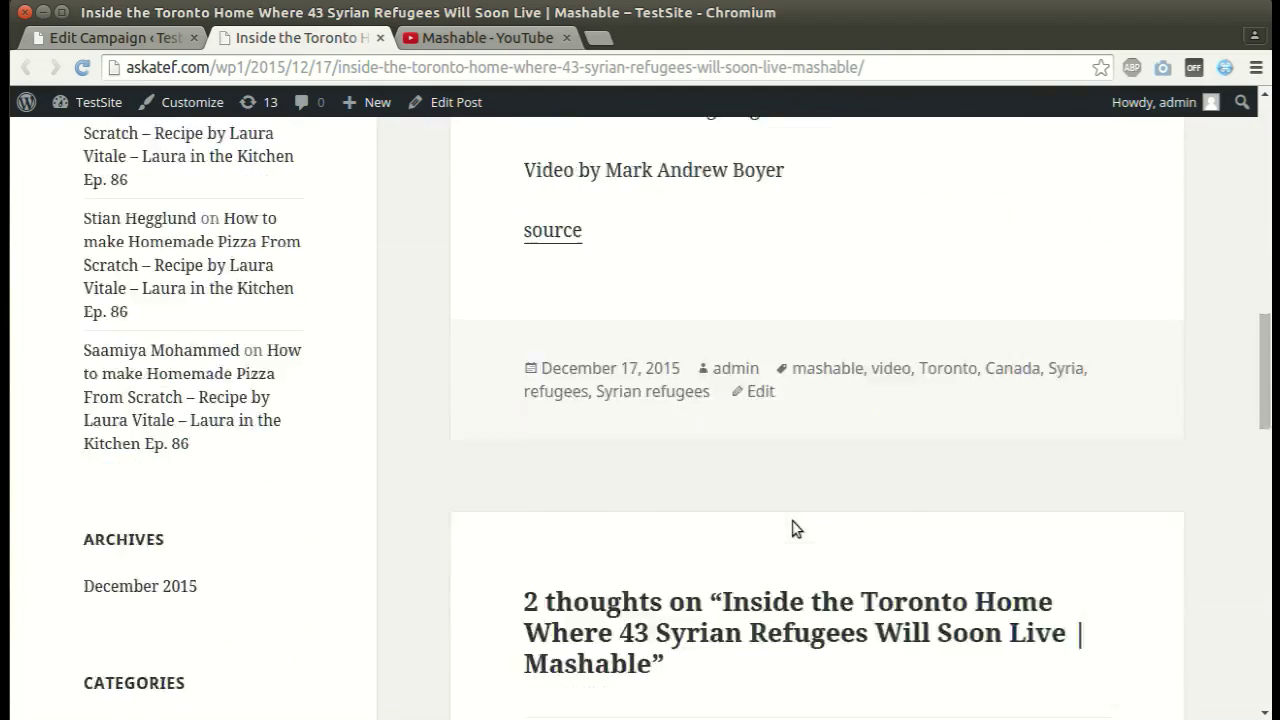
pyautogui.scroll(15, 795, 530)
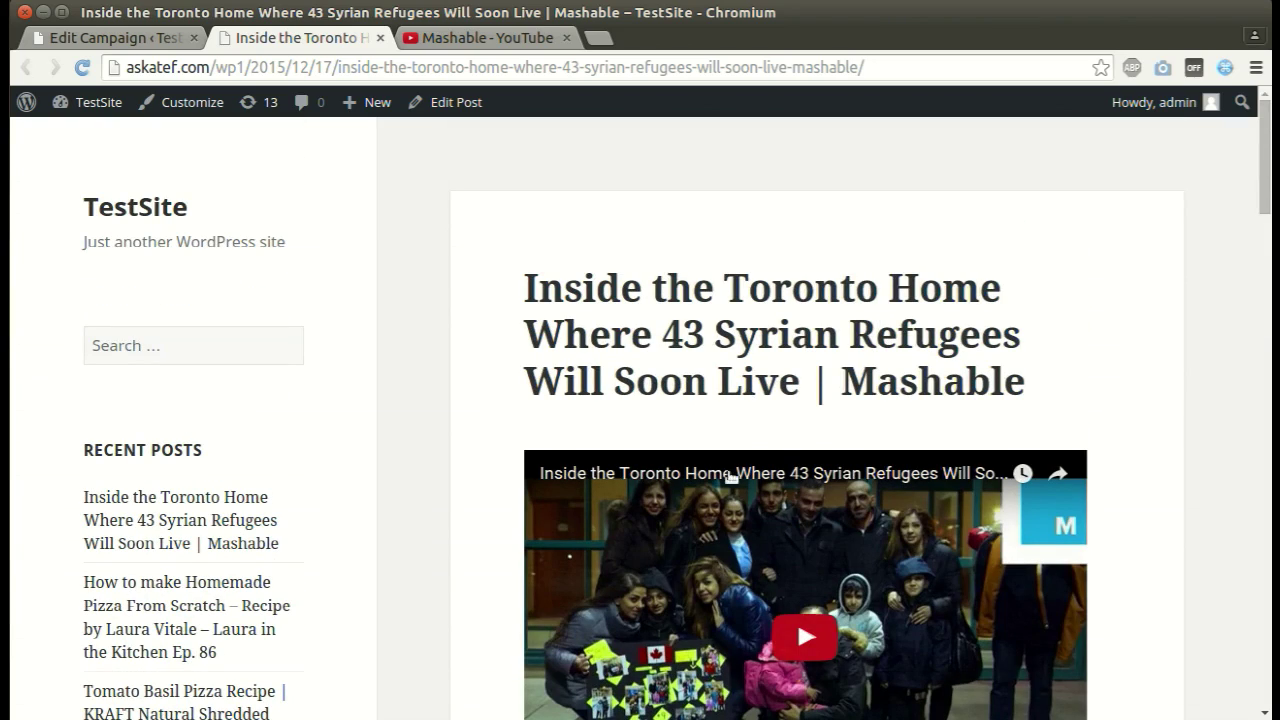
pyautogui.click(380, 37)
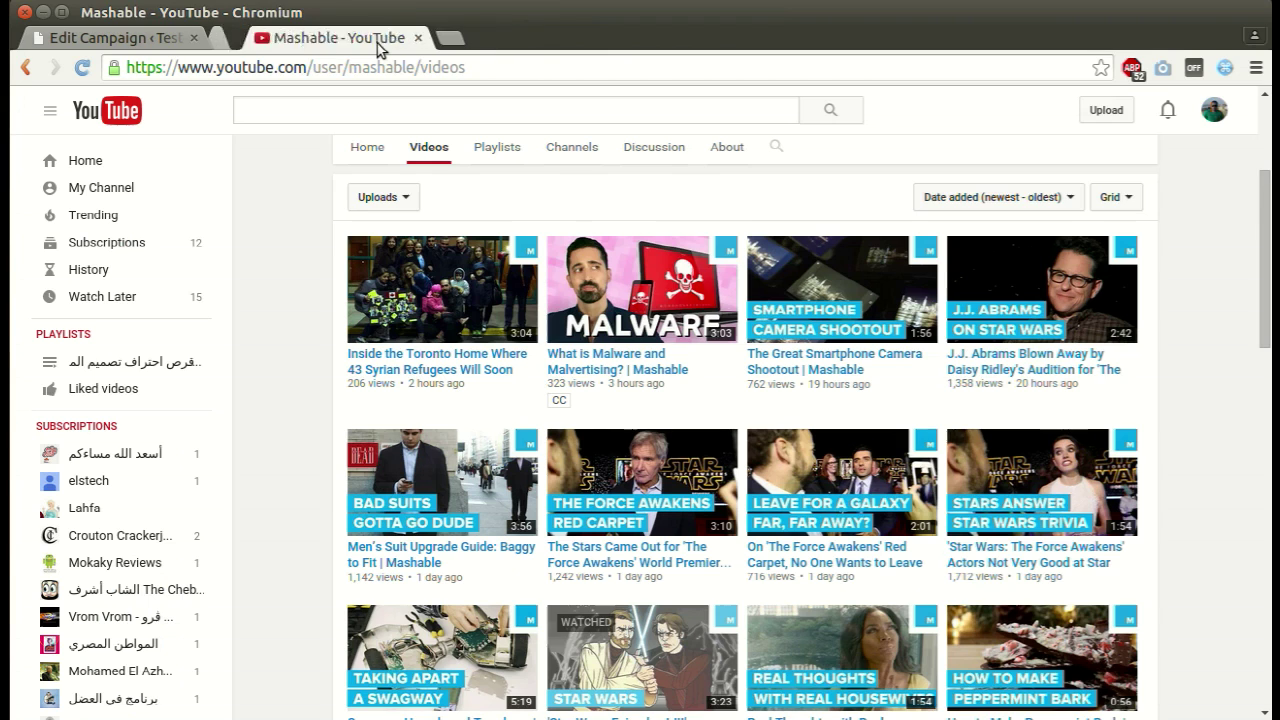
pyautogui.click(116, 44)
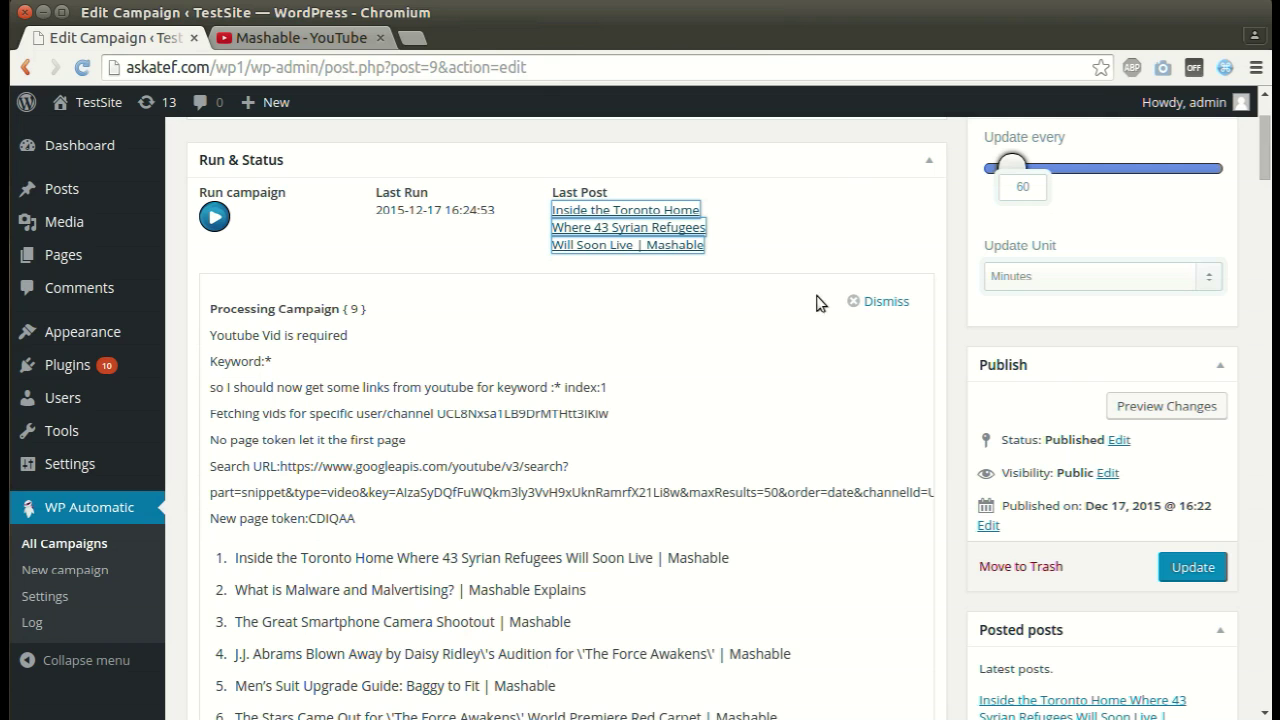
# Dismiss the processing log, tick 'Specify a playlist?', and list Mashable's playlists like Mashable Loves Star Wars.
pyautogui.click(866, 302)
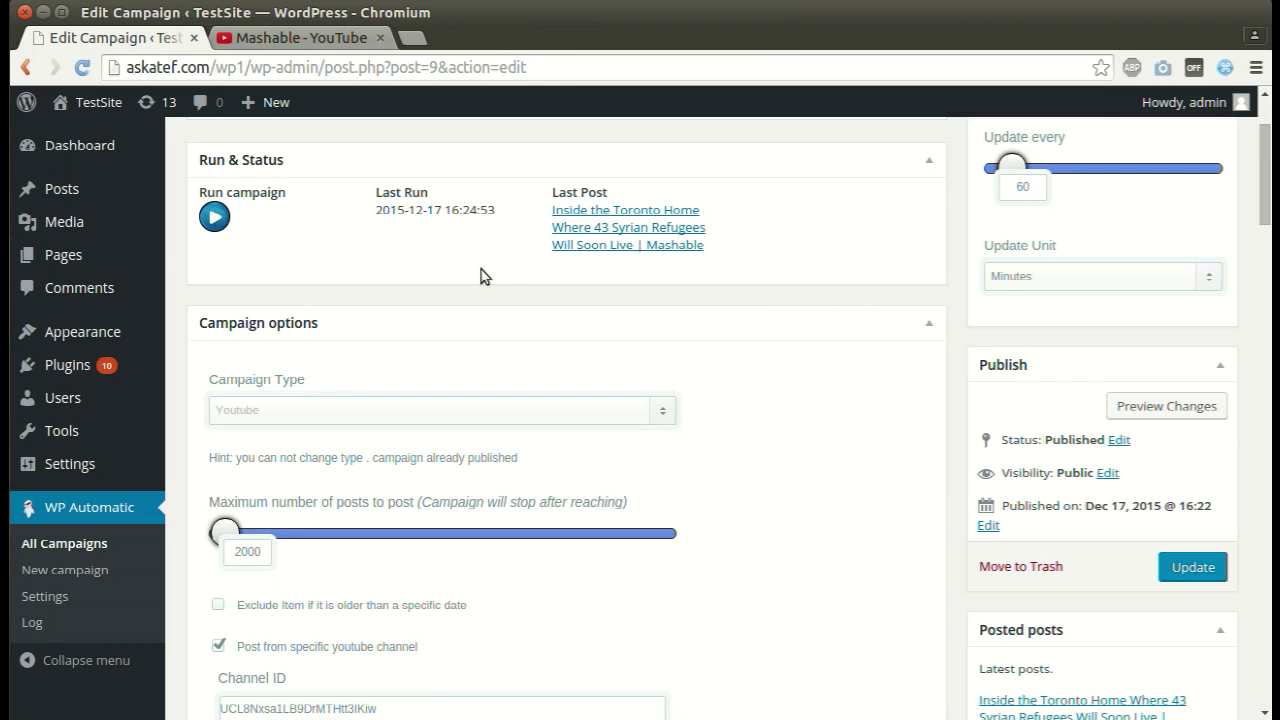
pyautogui.scroll(-5, 484, 276)
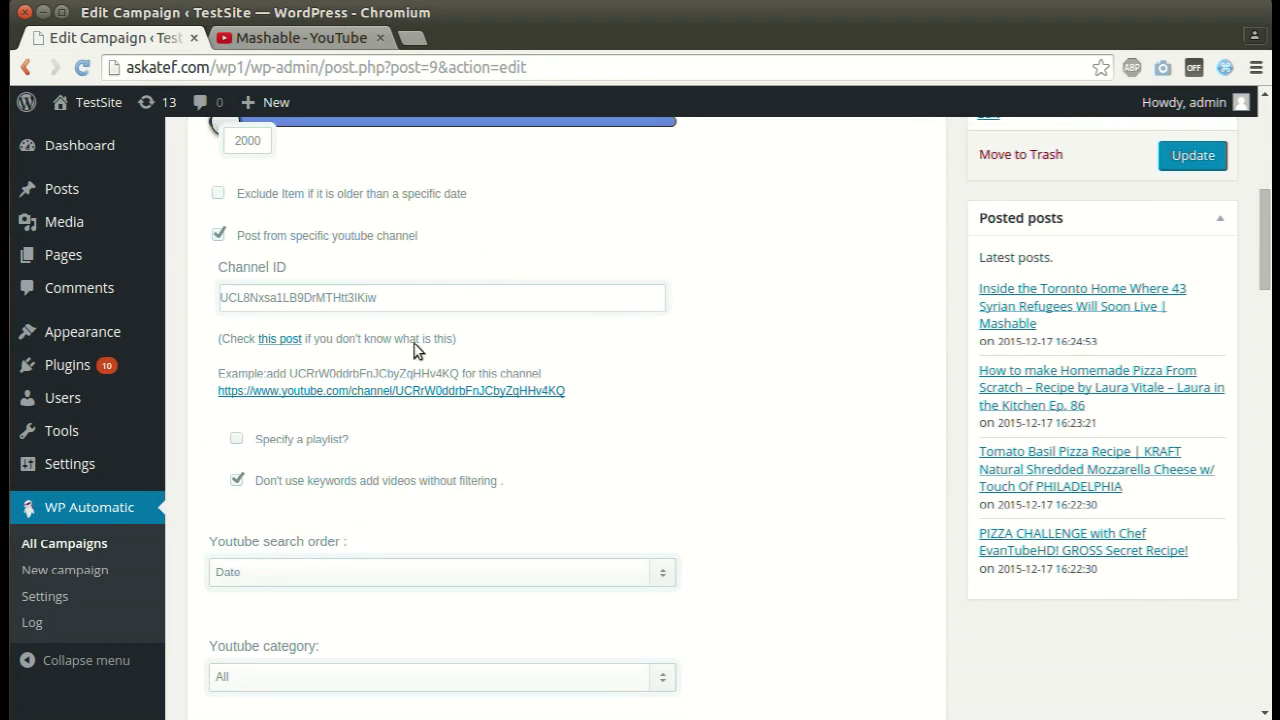
pyautogui.click(236, 441)
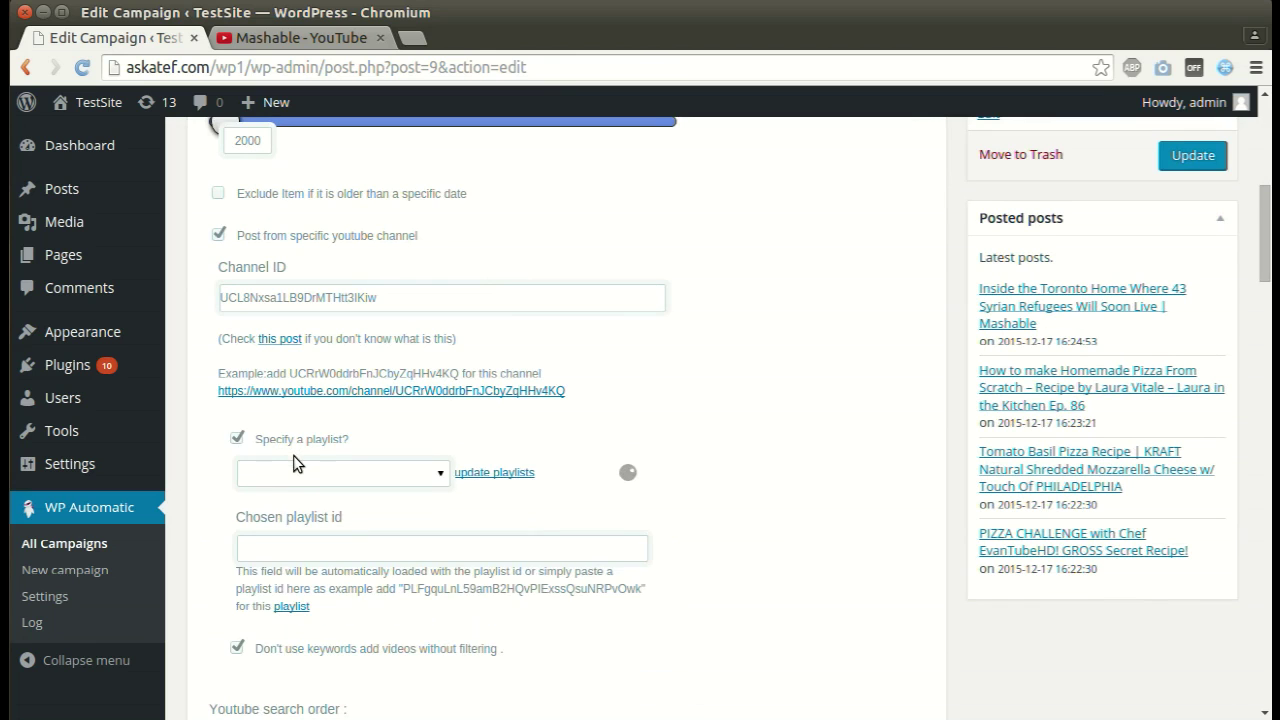
pyautogui.scroll(-1, 298, 451)
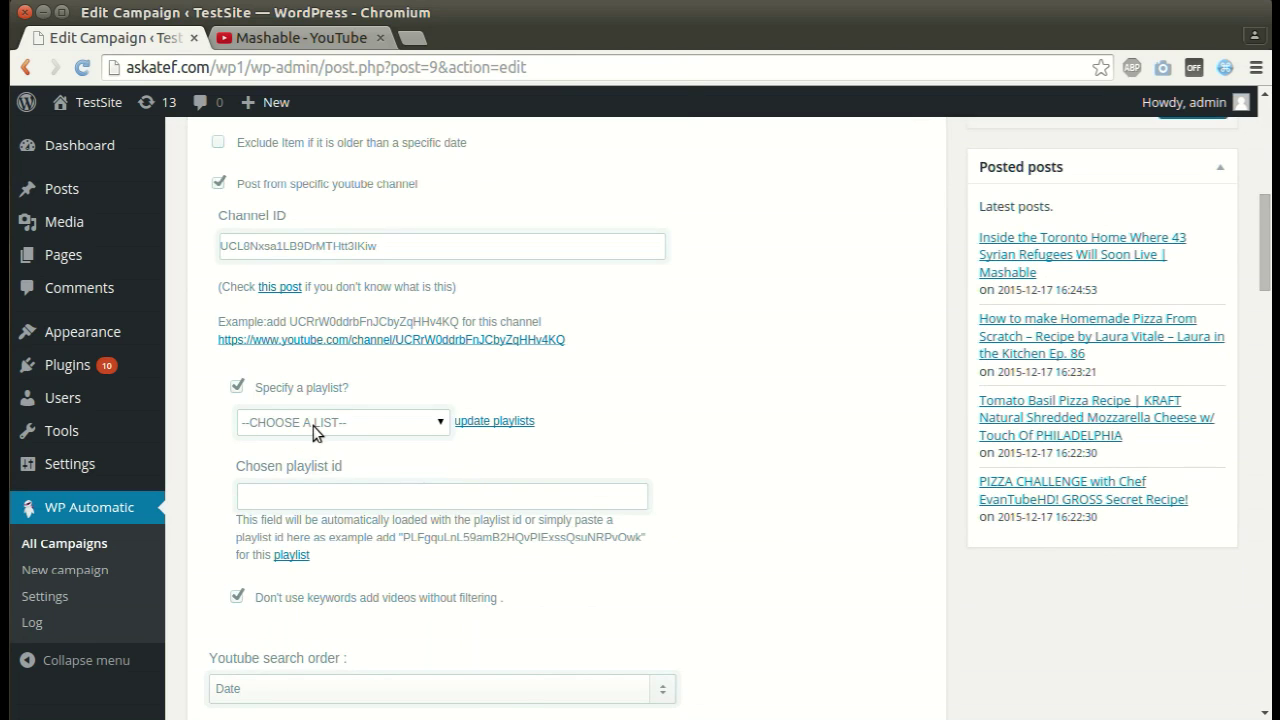
pyautogui.click(313, 426)
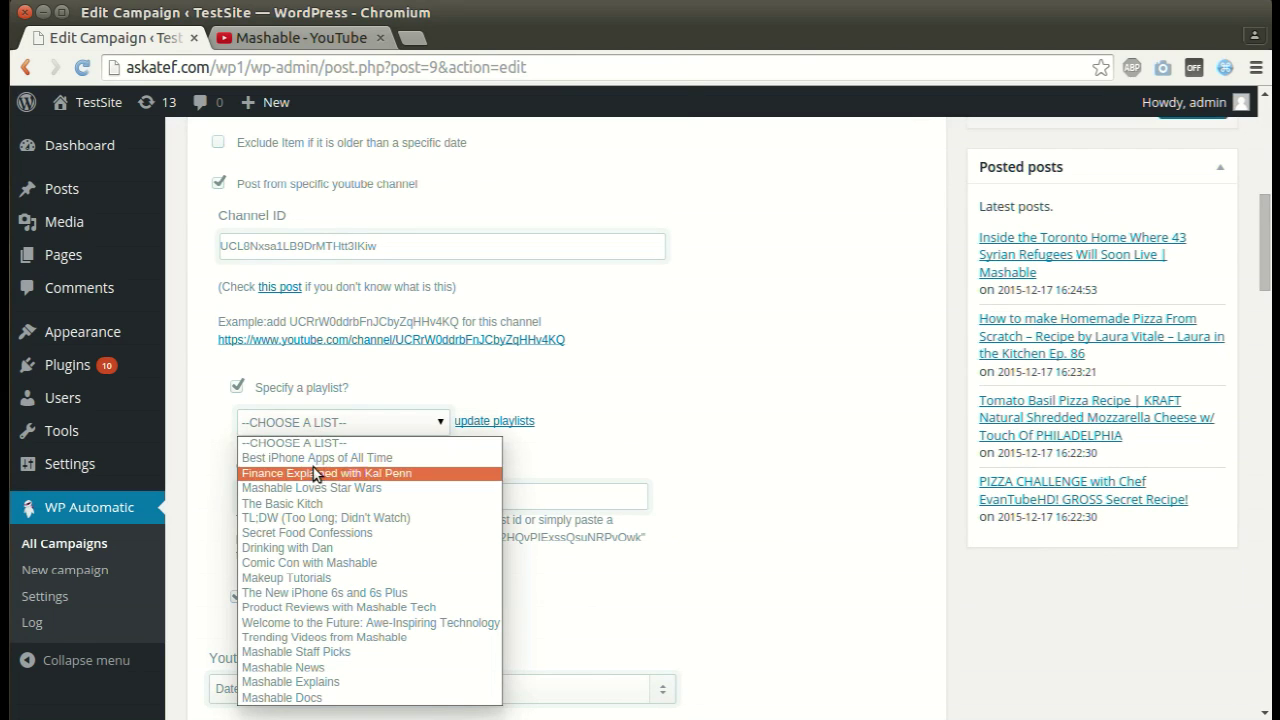